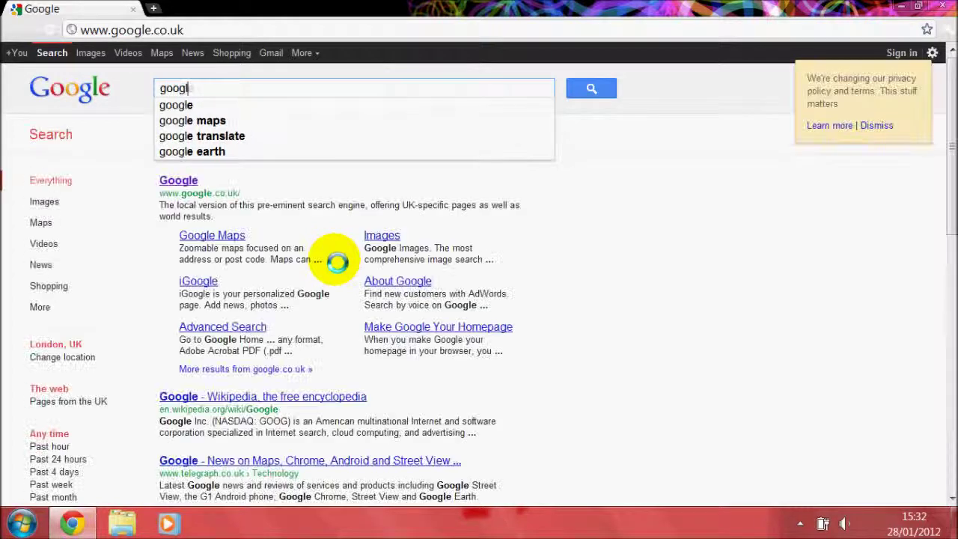
Search the web for "google sketchup tutorials".
{"action": "type", "text": "e s"}
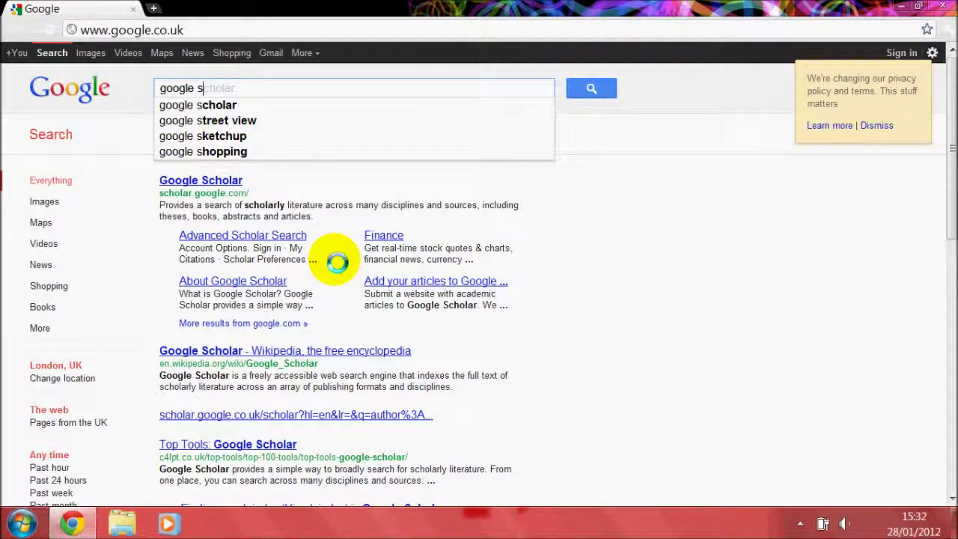
{"action": "type", "text": "ketchu"}
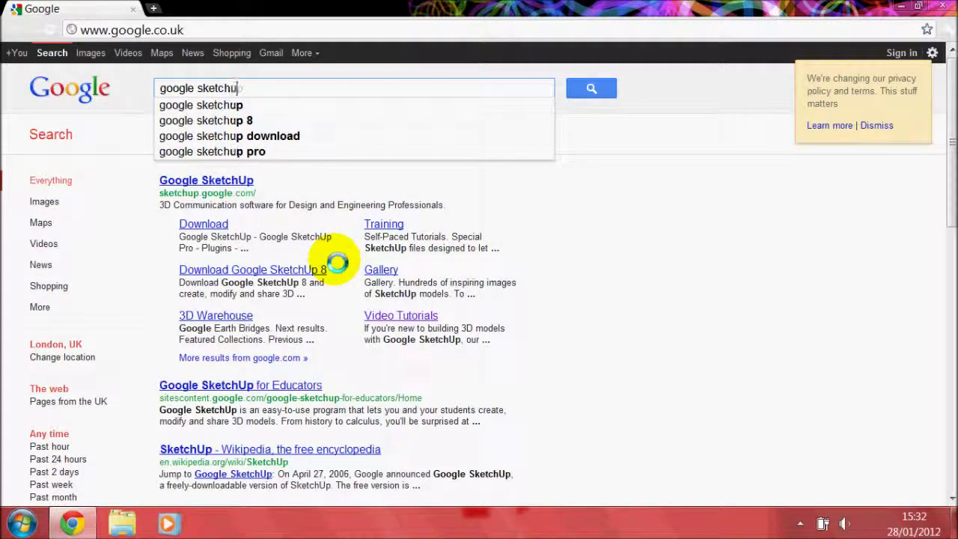
{"action": "type", "text": "p t"}
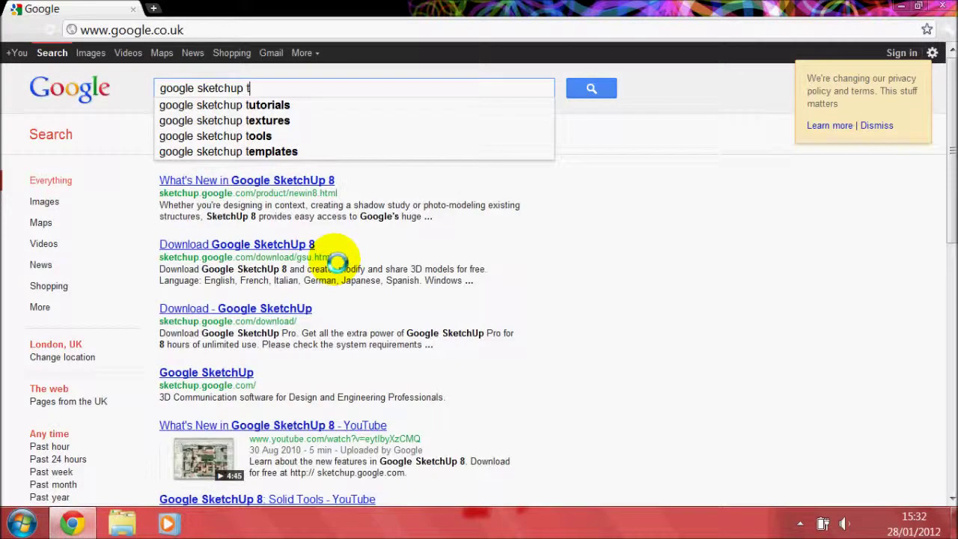
{"action": "type", "text": "utorials"}
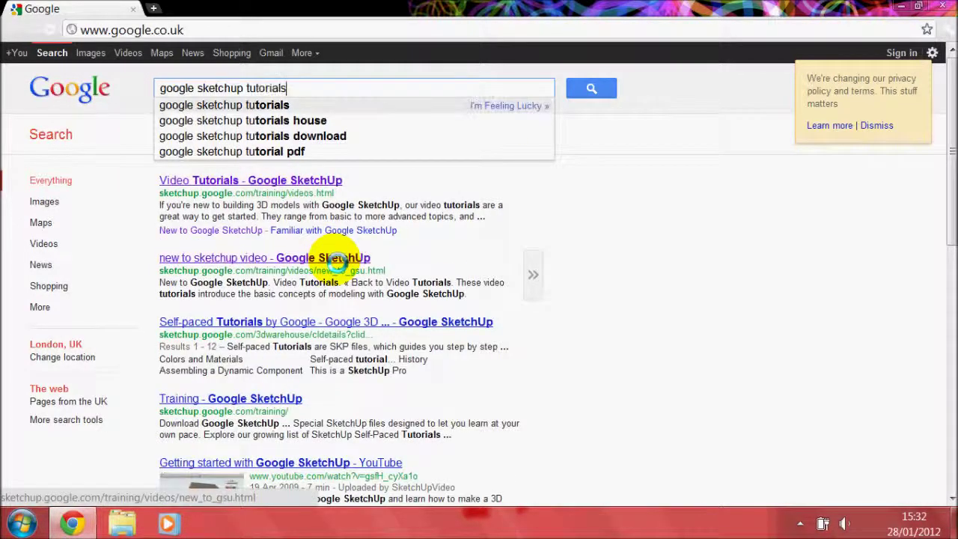
{"action": "key", "text": "Return"}
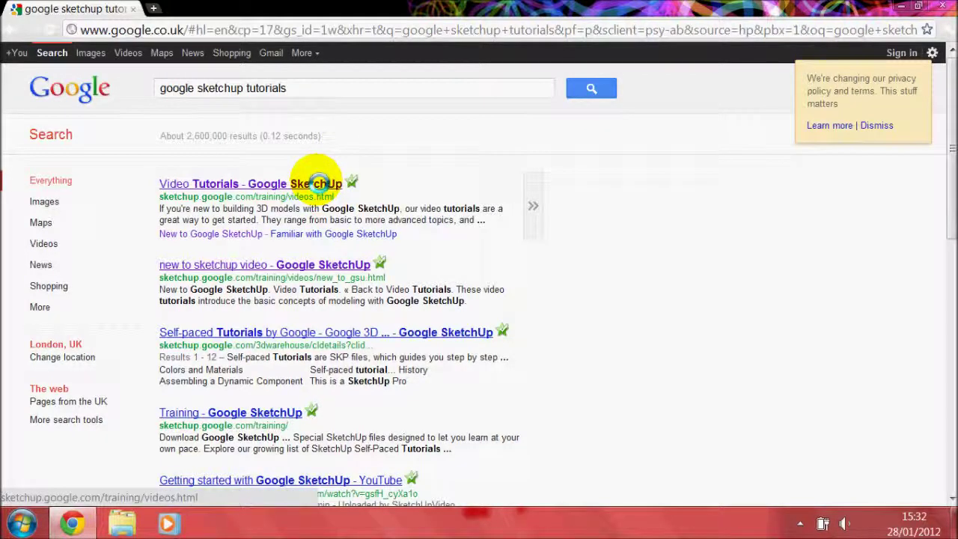
Open the official Google SketchUp Video Tutorials result and go to its New to Google SketchUp series.
{"action": "left_click", "coordinate": [318, 183]}
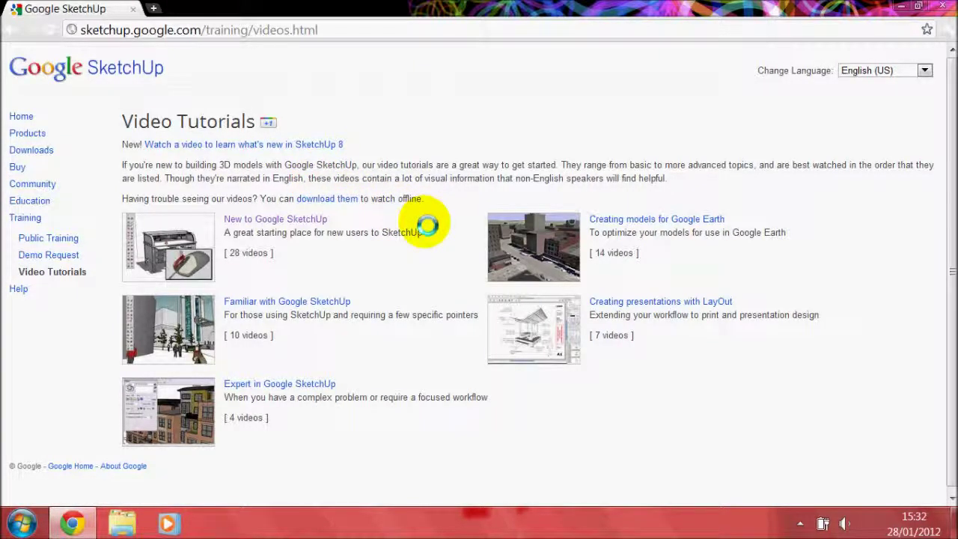
{"action": "left_click", "coordinate": [314, 218]}
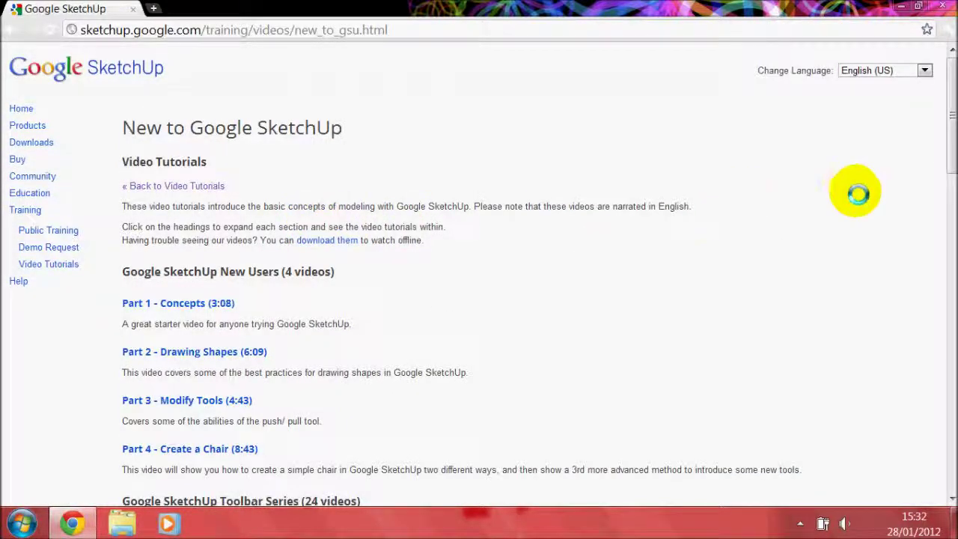
{"action": "left_click_drag", "start_coordinate": [951, 105], "coordinate": [903, 81]}
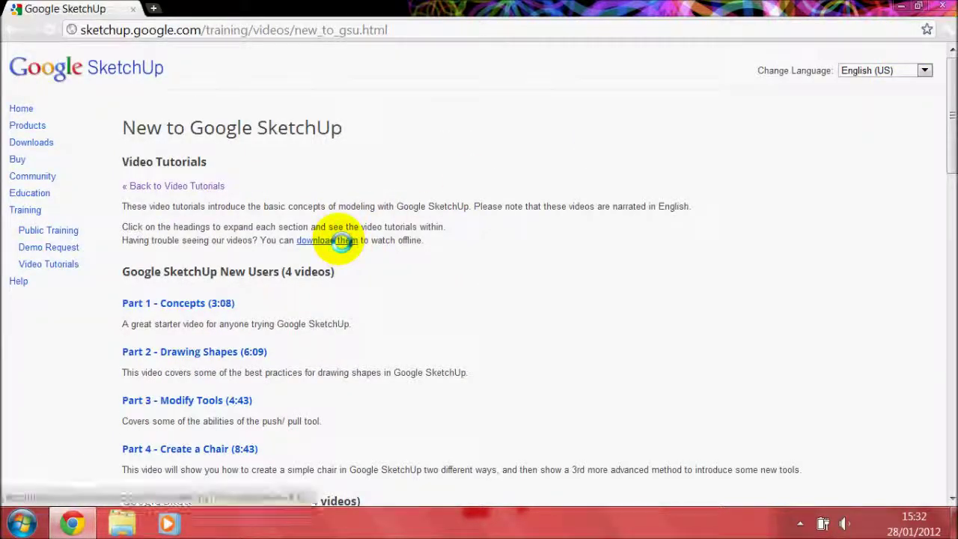
Expand the Part 1 - Concepts tutorial, play the first few seconds of its video and pause it.
{"action": "left_click", "coordinate": [214, 303]}
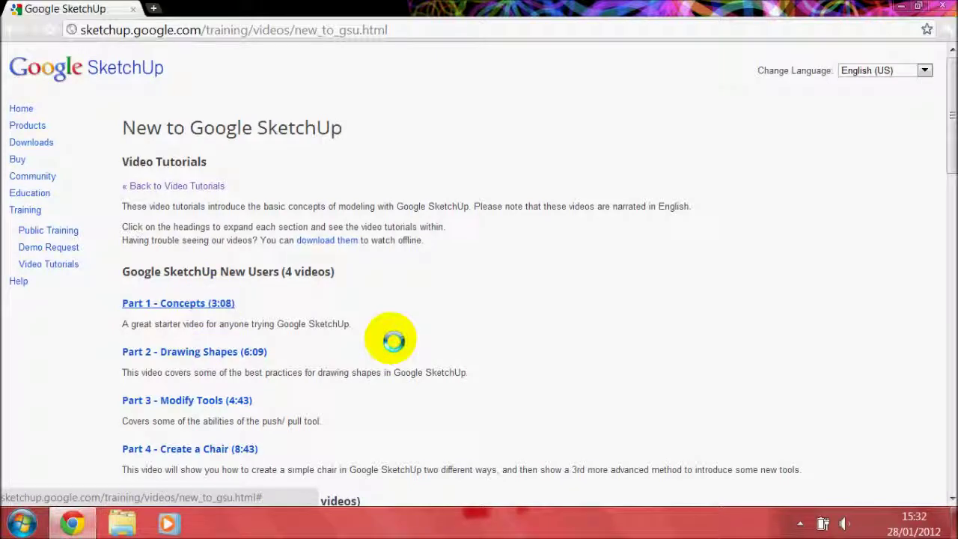
{"action": "scroll", "coordinate": [393, 337], "scroll_direction": "down", "scroll_amount": 2}
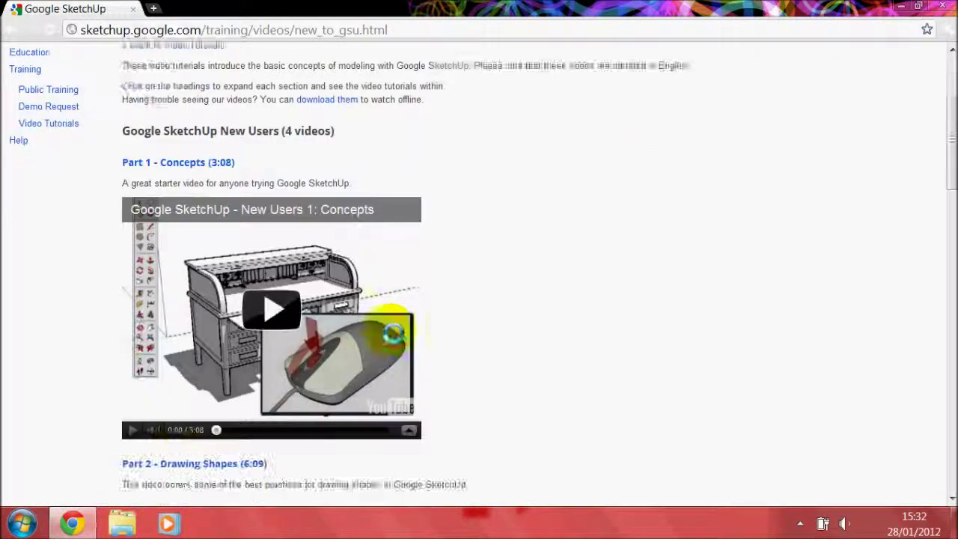
{"action": "scroll", "coordinate": [394, 333], "scroll_direction": "down", "scroll_amount": 1}
{"action": "left_click", "coordinate": [131, 359]}
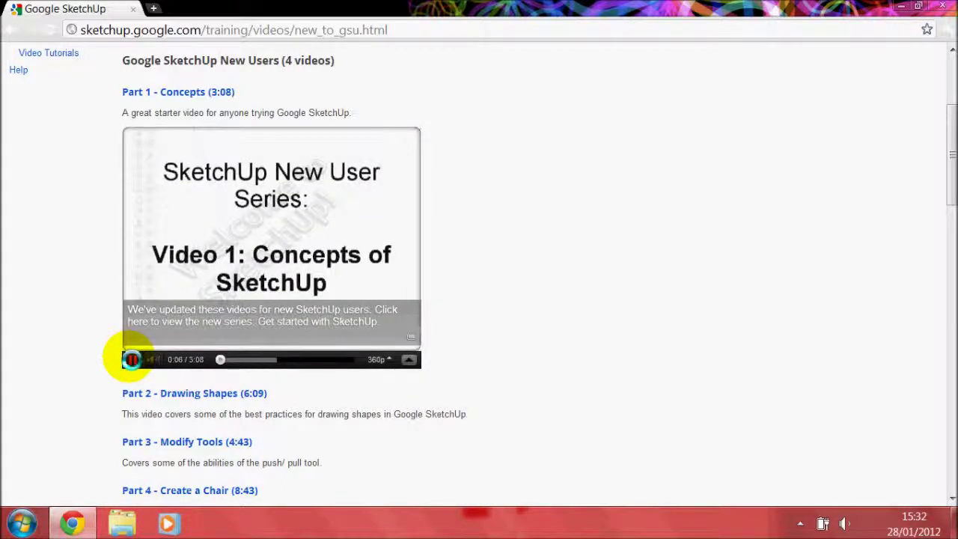
{"action": "left_click", "coordinate": [132, 359]}
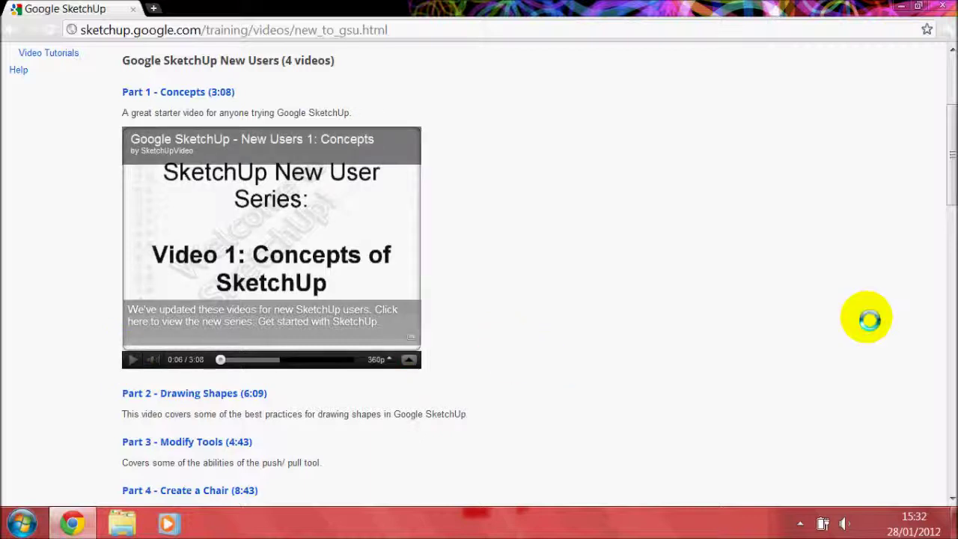
Return to the Video Tutorials overview and open the Familiar with Google SketchUp series.
{"action": "left_click_drag", "start_coordinate": [949, 201], "coordinate": [944, 120]}
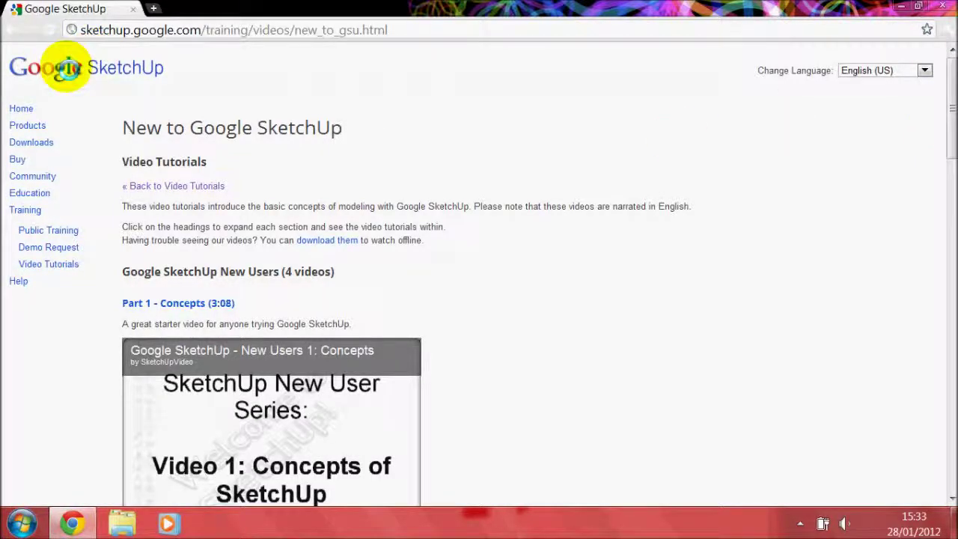
{"action": "left_click", "coordinate": [171, 187]}
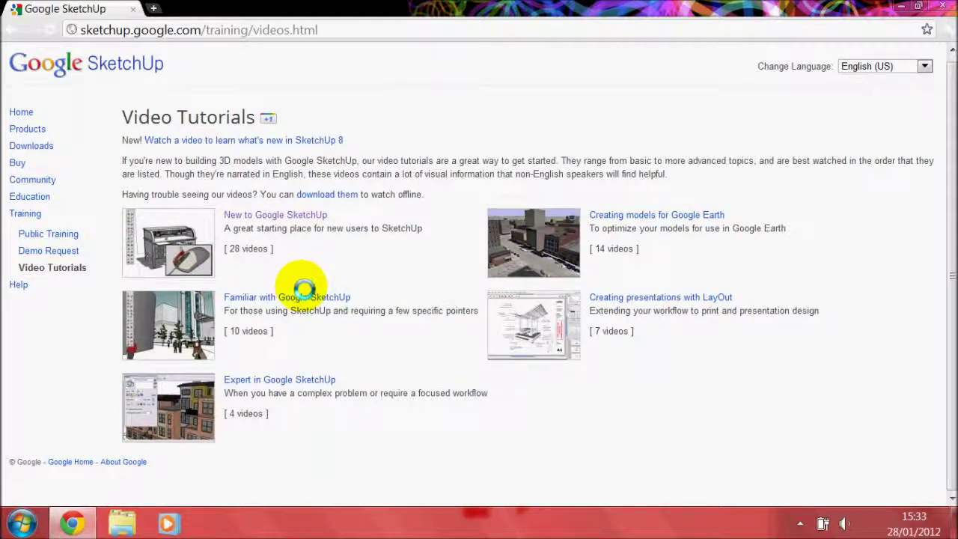
{"action": "left_click", "coordinate": [308, 298]}
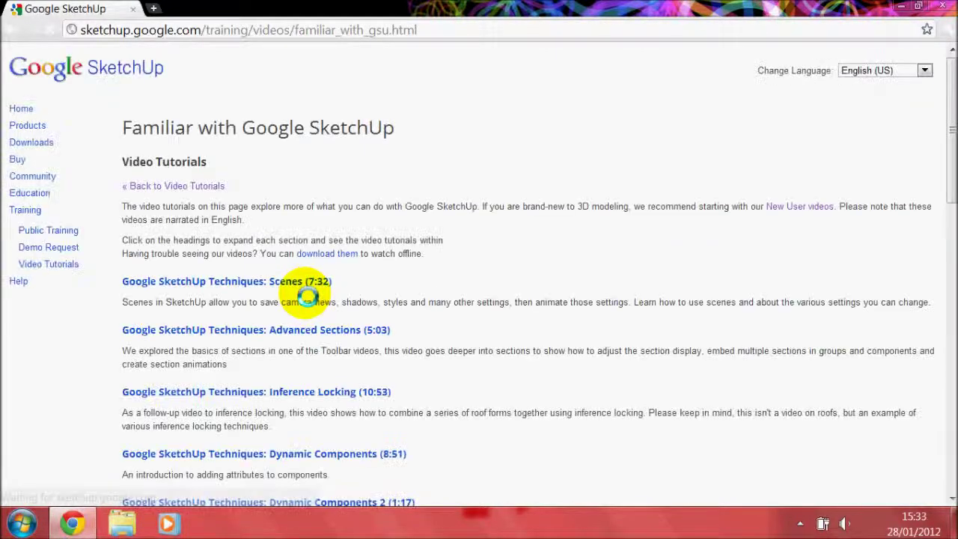
Look through the technique videos offered in the Familiar with Google SketchUp series.
{"action": "scroll", "coordinate": [442, 290], "scroll_direction": "down", "scroll_amount": 1}
{"action": "scroll", "coordinate": [442, 290], "scroll_direction": "down", "scroll_amount": 2}
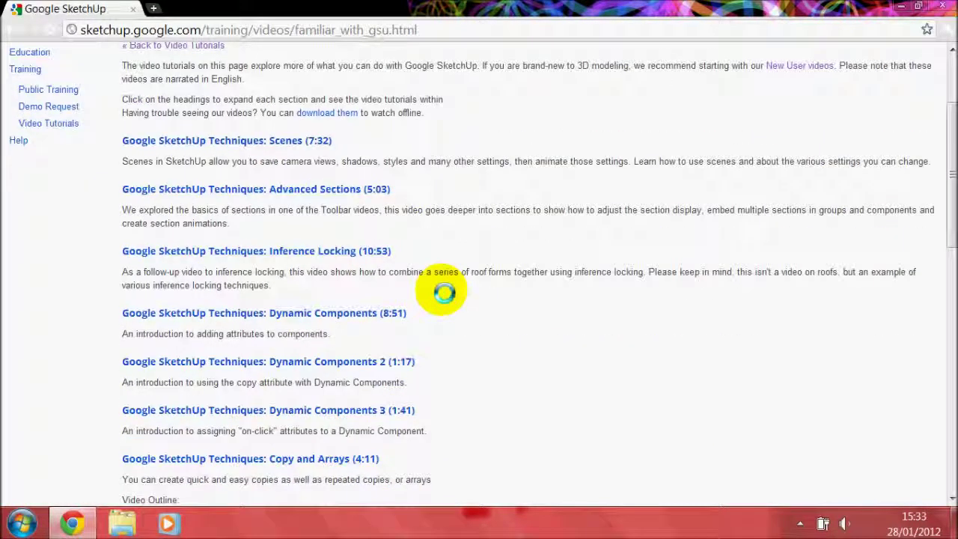
{"action": "scroll", "coordinate": [440, 289], "scroll_direction": "down", "scroll_amount": 2}
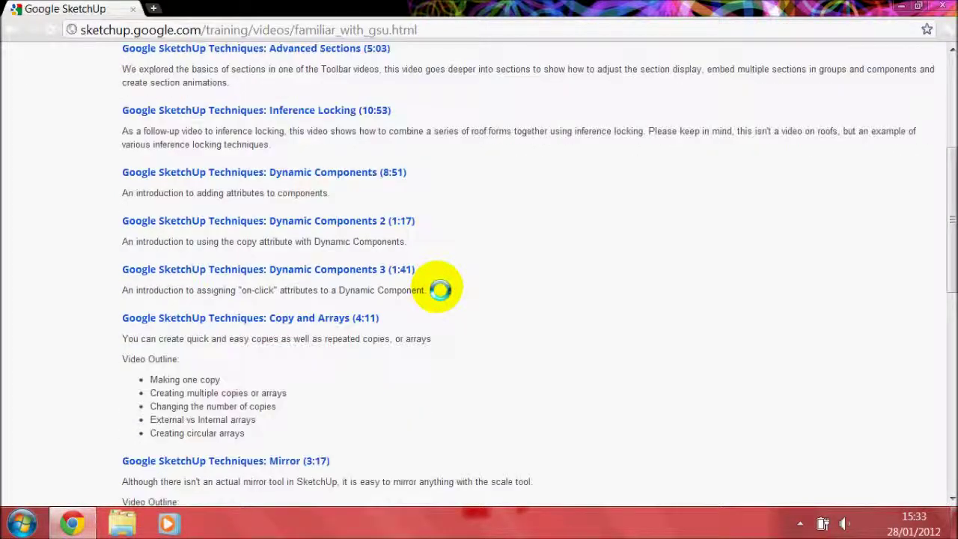
{"action": "scroll", "coordinate": [648, 197], "scroll_direction": "down", "scroll_amount": 1}
{"action": "scroll", "coordinate": [637, 195], "scroll_direction": "down", "scroll_amount": 1}
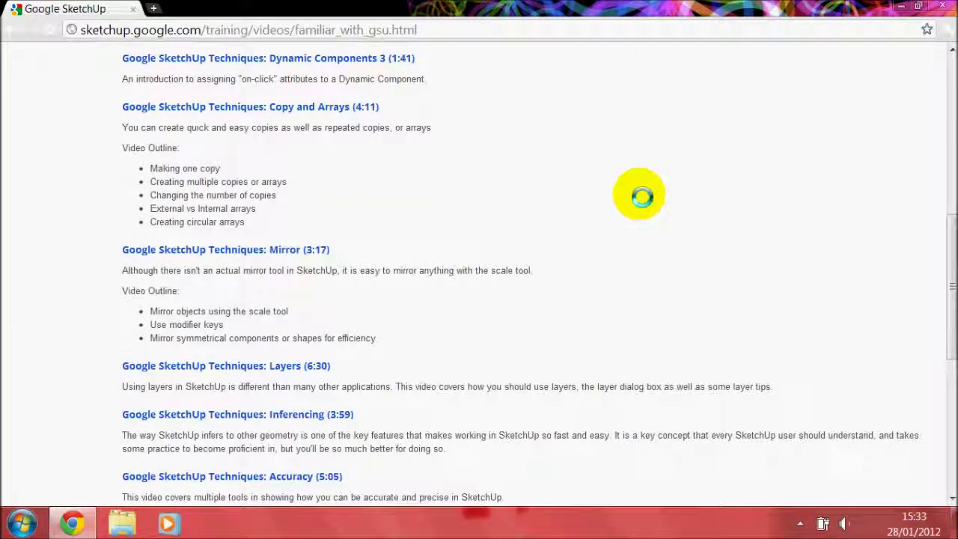
{"action": "scroll", "coordinate": [419, 229], "scroll_direction": "up", "scroll_amount": 3}
{"action": "scroll", "coordinate": [522, 243], "scroll_direction": "up", "scroll_amount": 2}
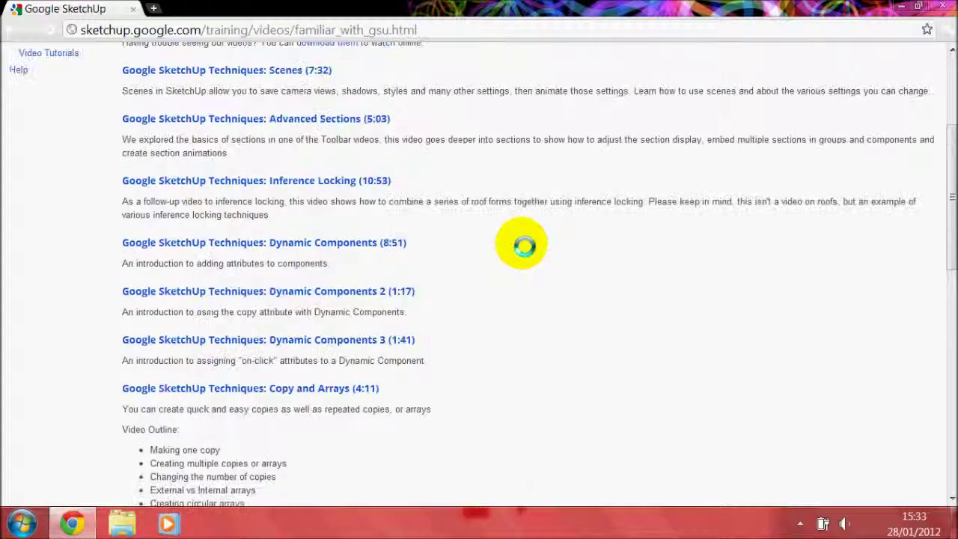
{"action": "scroll", "coordinate": [425, 331], "scroll_direction": "down", "scroll_amount": 3}
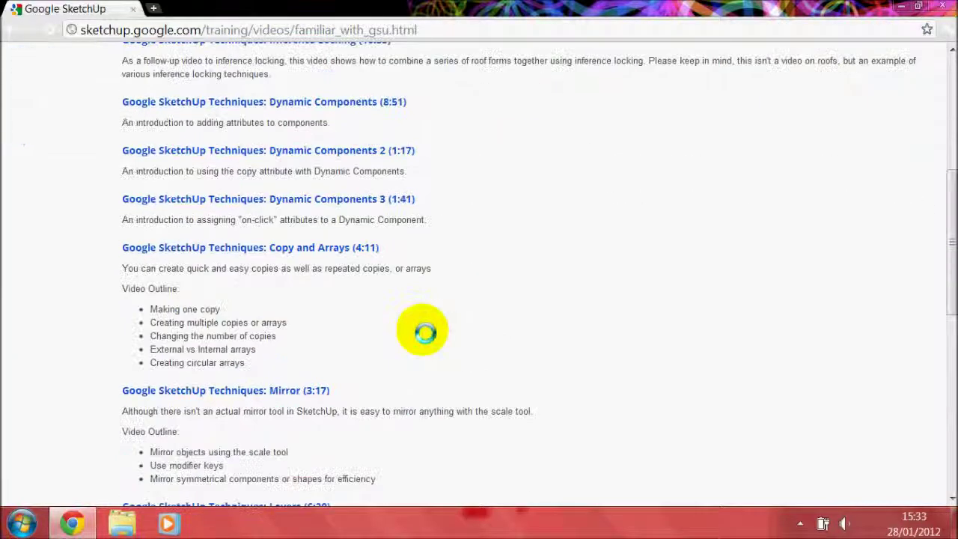
Expand the Copy and Arrays technique tutorial and start playing its video.
{"action": "left_click", "coordinate": [287, 249]}
{"action": "scroll", "coordinate": [460, 293], "scroll_direction": "down", "scroll_amount": 3}
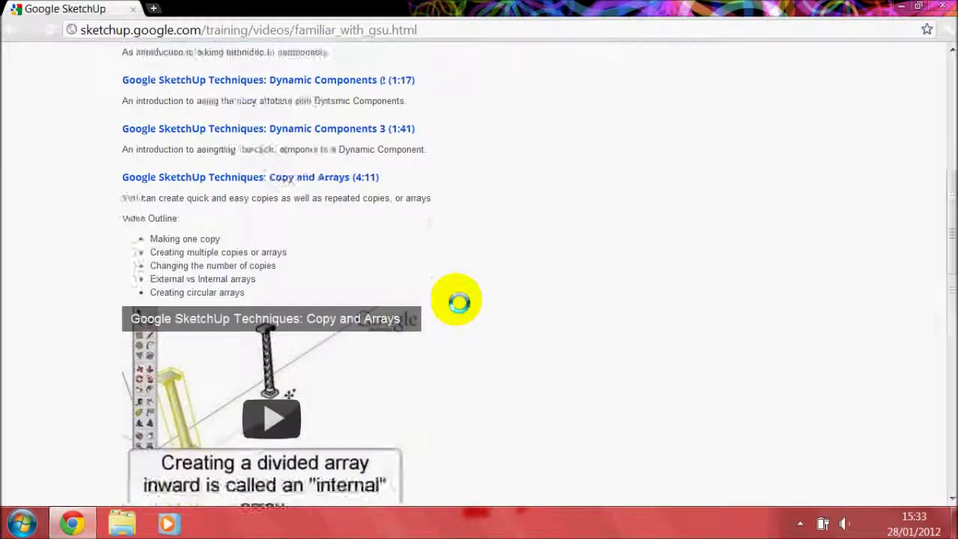
{"action": "left_click", "coordinate": [125, 394]}
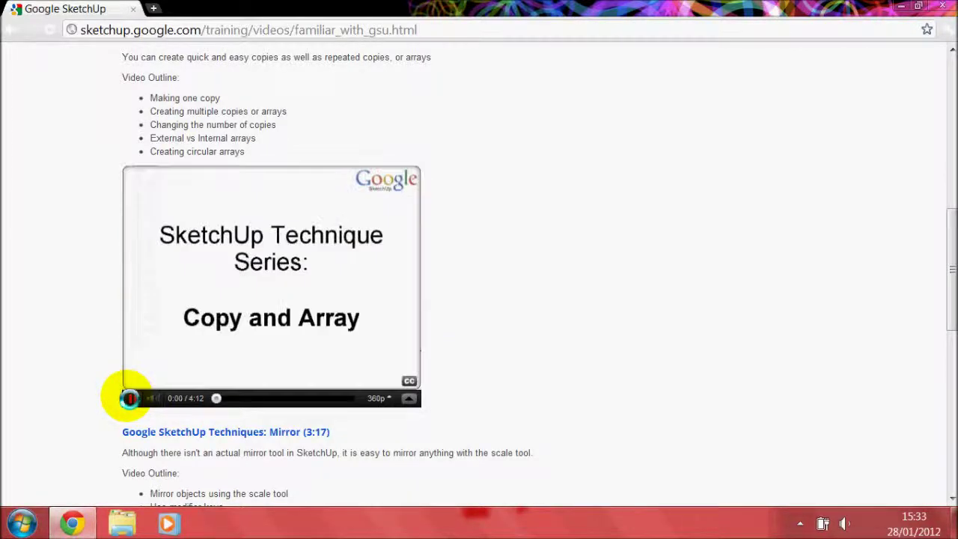
Check the remaining technique videos in the series and return to the Video Tutorials overview.
{"action": "left_click_drag", "start_coordinate": [953, 230], "coordinate": [953, 367]}
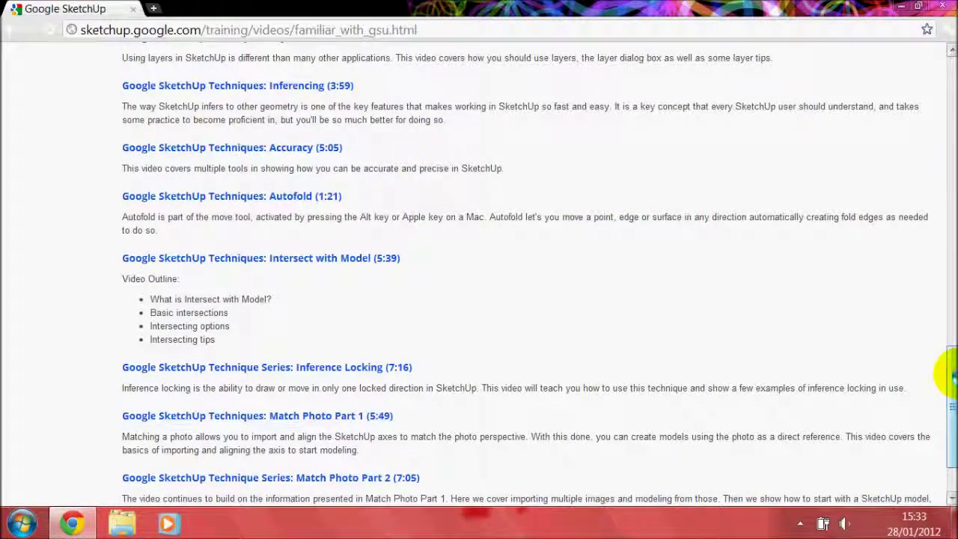
{"action": "left_click_drag", "start_coordinate": [951, 367], "coordinate": [939, 103]}
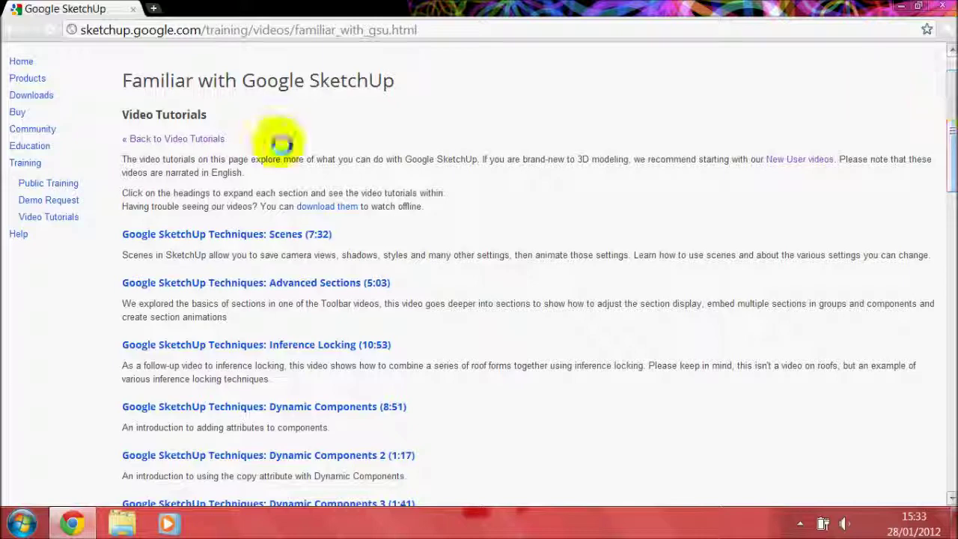
{"action": "left_click", "coordinate": [200, 139]}
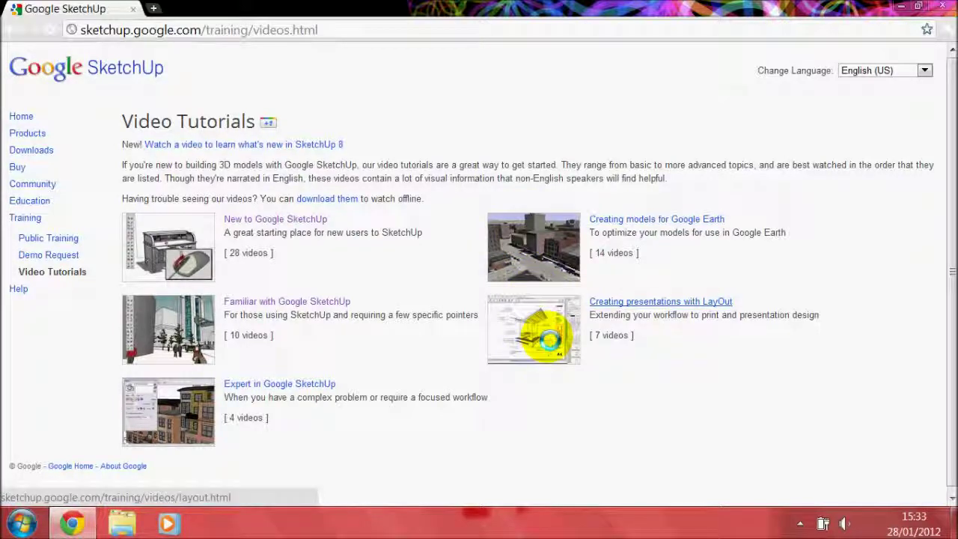
{"action": "left_click_drag", "start_coordinate": [163, 406], "coordinate": [558, 438]}
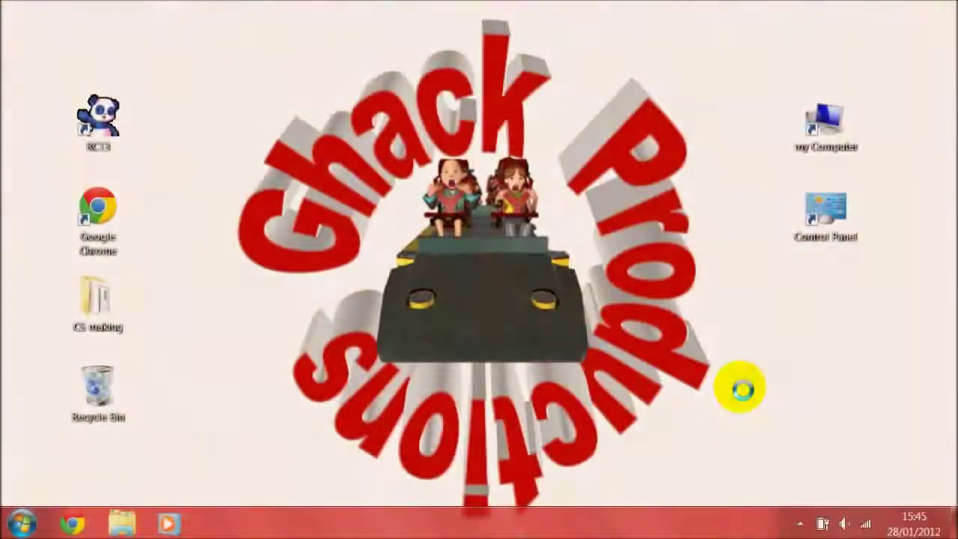
Launch Google SketchUp 8 from the CS making desktop folder and insert the RCT3 Full Tile placement guide.
{"action": "double_click", "coordinate": [88, 295]}
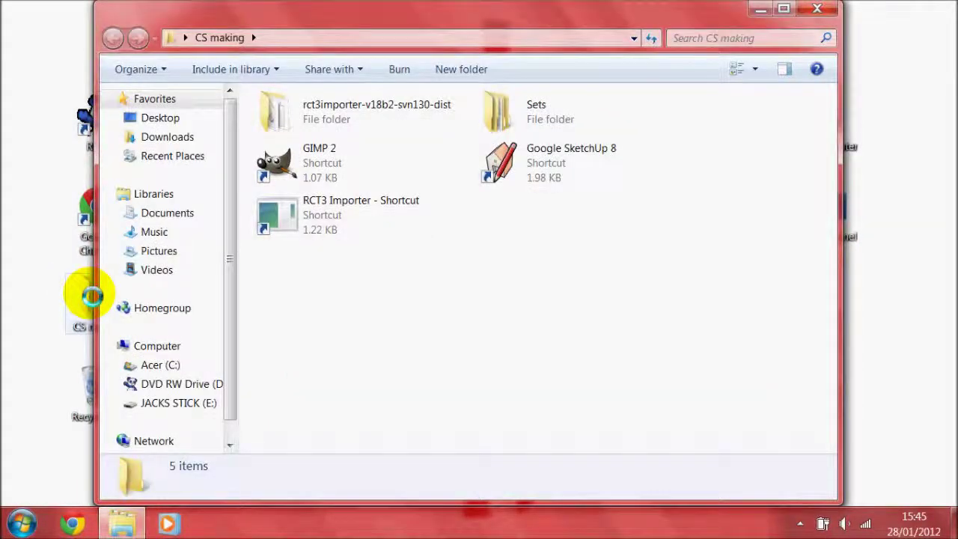
{"action": "double_click", "coordinate": [521, 171]}
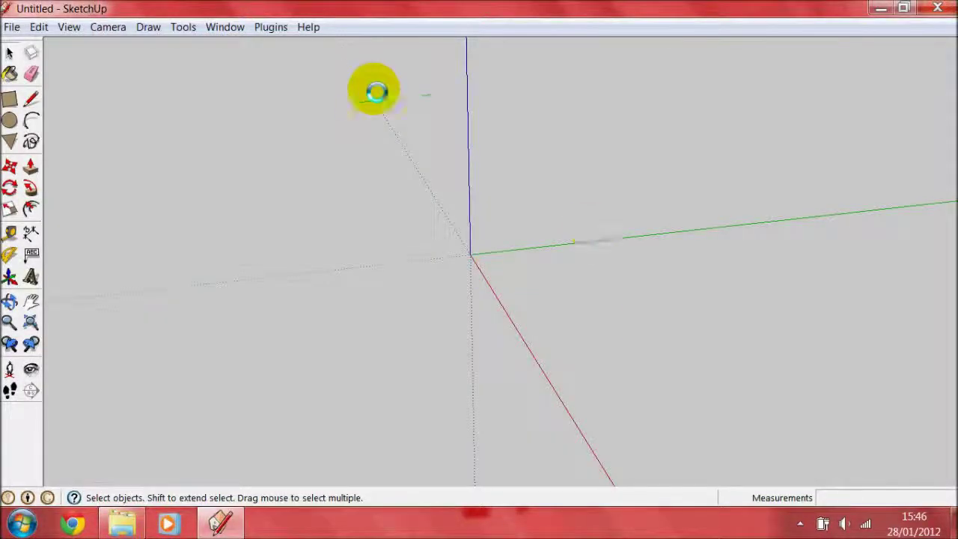
{"action": "left_click", "coordinate": [274, 26]}
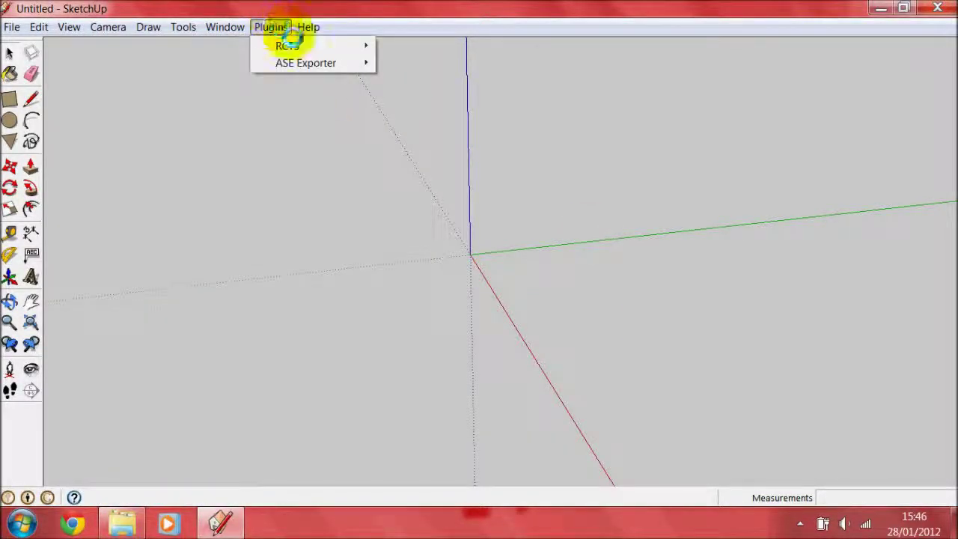
{"action": "mouse_move", "coordinate": [331, 45]}
{"action": "mouse_move", "coordinate": [422, 46]}
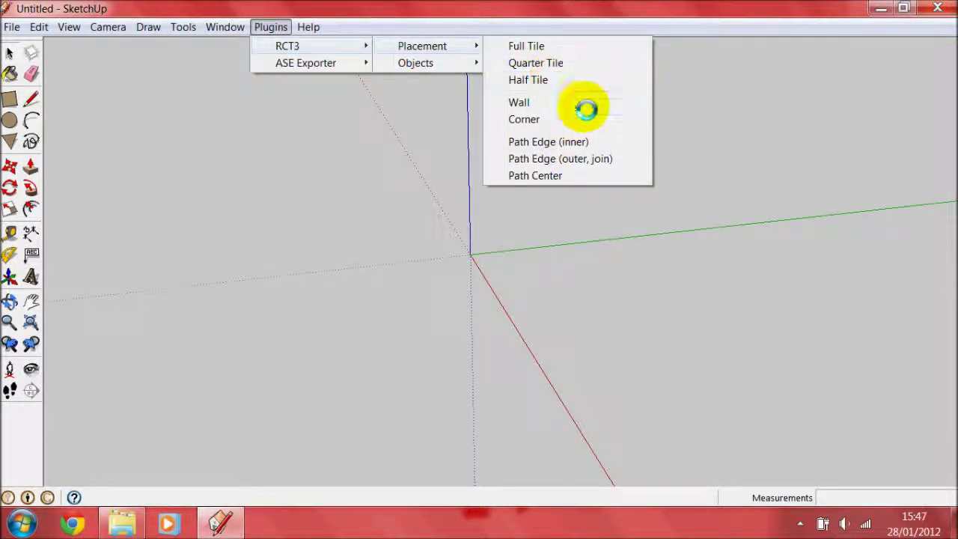
{"action": "left_click", "coordinate": [557, 46]}
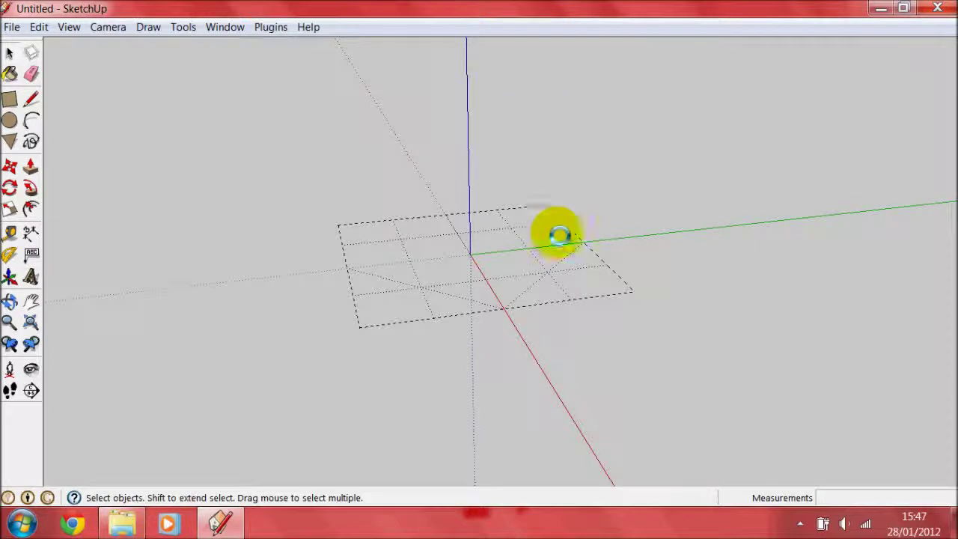
Draw a 4.0 m by 4.0 m rectangle between opposite corners of the full tile guide.
{"action": "middle_click_drag", "start_coordinate": [556, 285], "coordinate": [508, 372]}
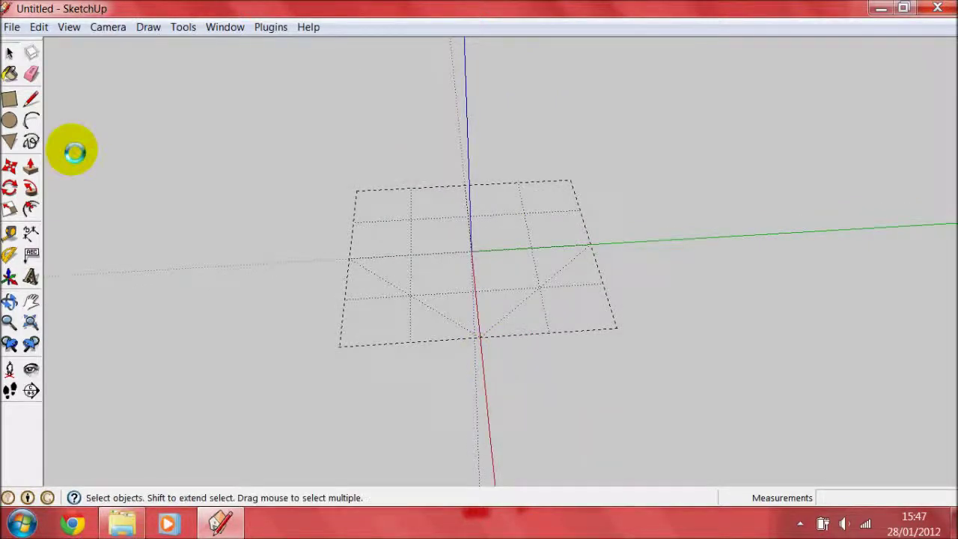
{"action": "left_click", "coordinate": [9, 98]}
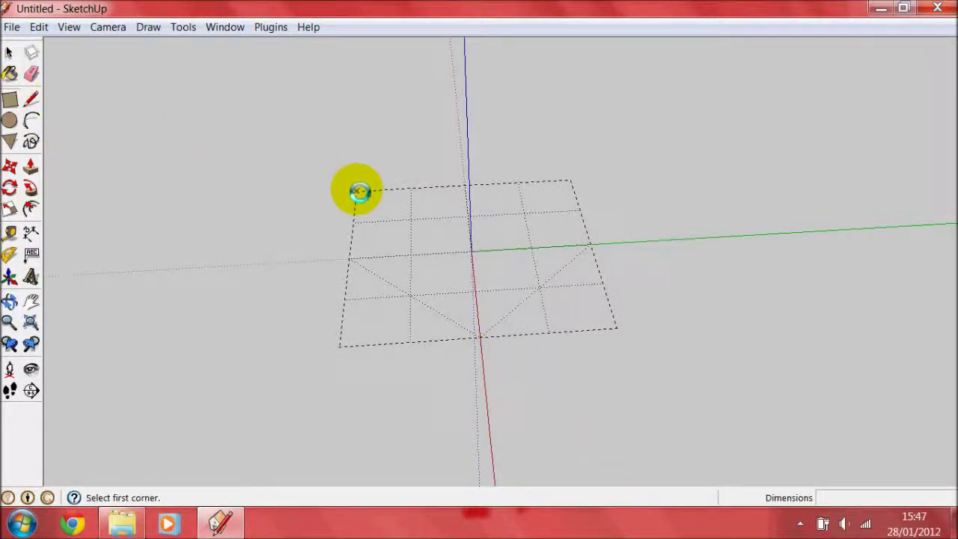
{"action": "left_click", "coordinate": [358, 190]}
{"action": "left_click", "coordinate": [618, 329]}
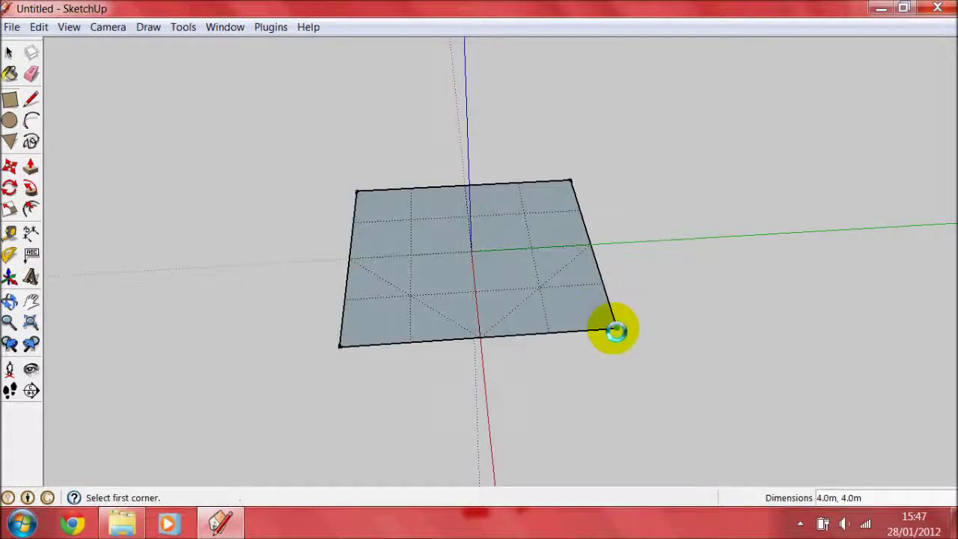
Push/Pull the 4.0 m square face upward by 1.0 m to form a box.
{"action": "left_click", "coordinate": [34, 169]}
{"action": "left_click", "coordinate": [456, 261]}
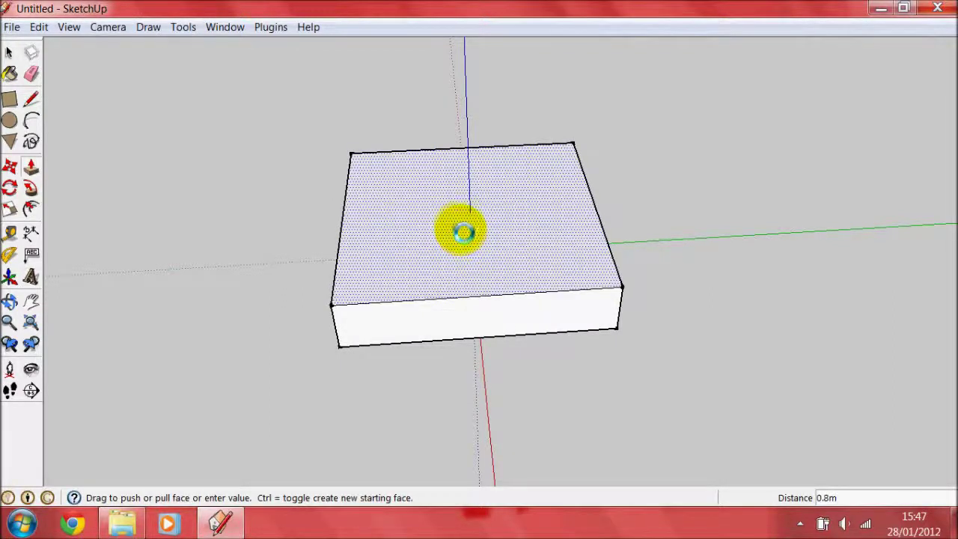
{"action": "left_click", "coordinate": [458, 220]}
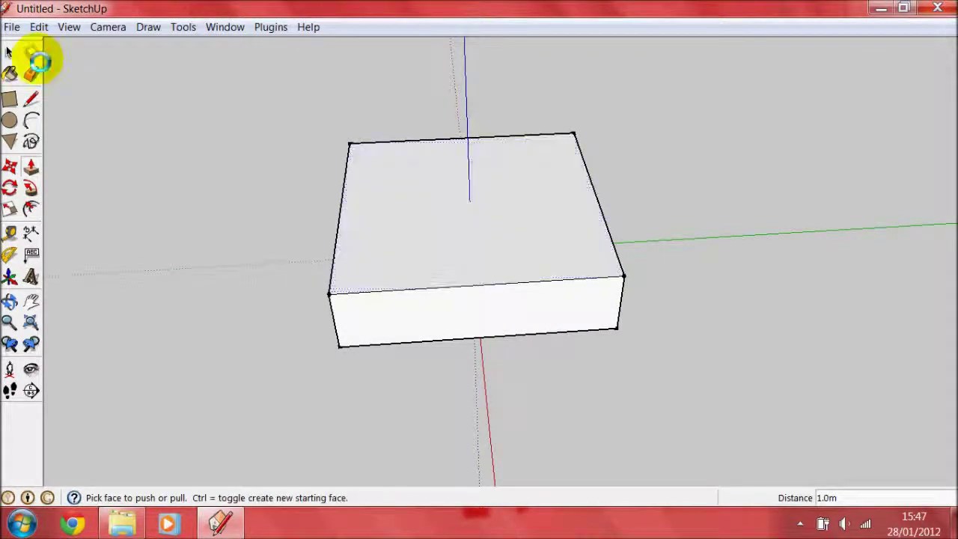
Inspect the underside of the box and delete all the tile guides from the model.
{"action": "left_click", "coordinate": [9, 51]}
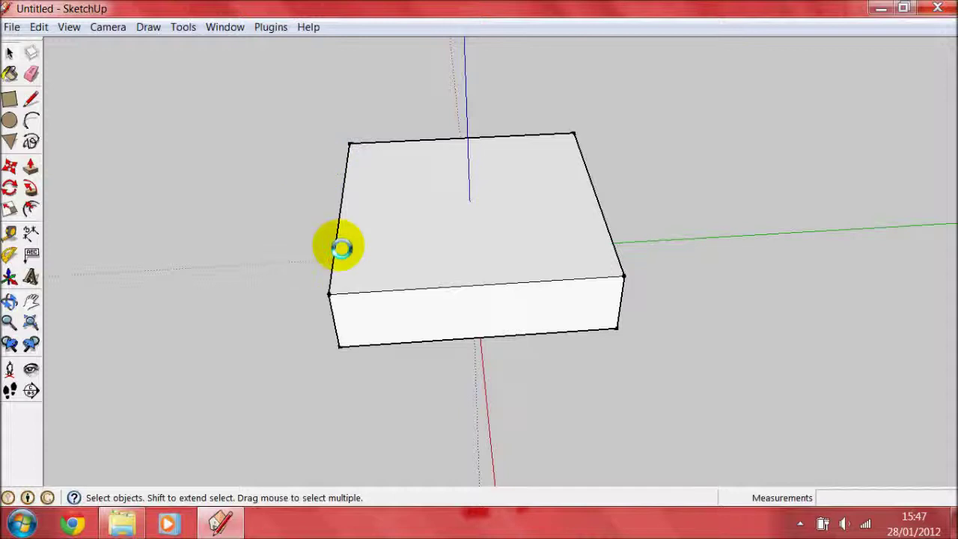
{"action": "middle_click_drag", "start_coordinate": [266, 253], "coordinate": [541, 223]}
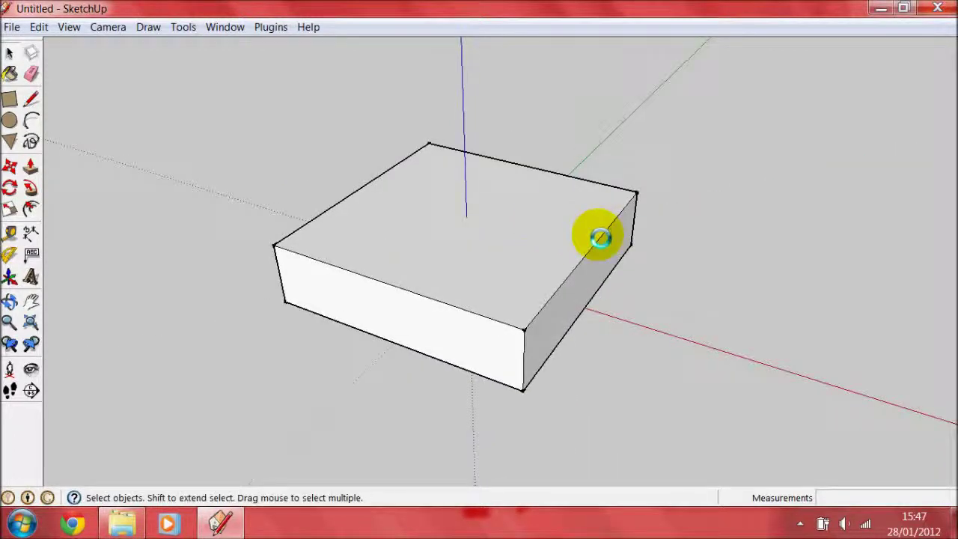
{"action": "middle_click_drag", "start_coordinate": [599, 411], "coordinate": [535, 220]}
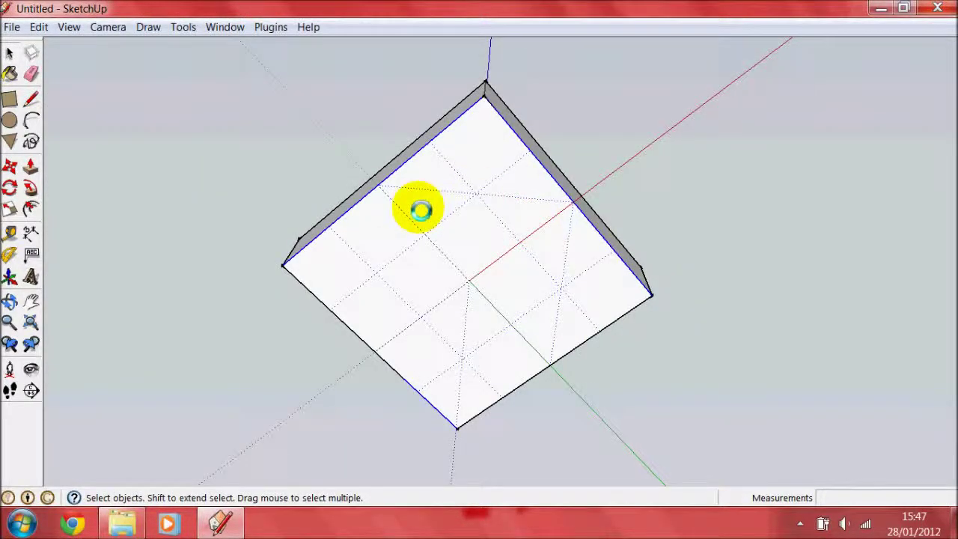
{"action": "left_click", "coordinate": [262, 60]}
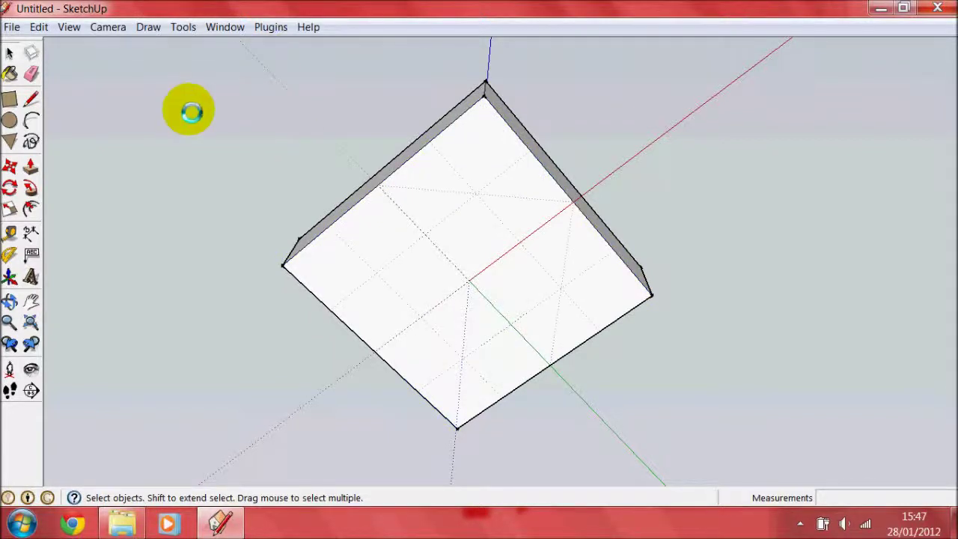
{"action": "left_click", "coordinate": [39, 27]}
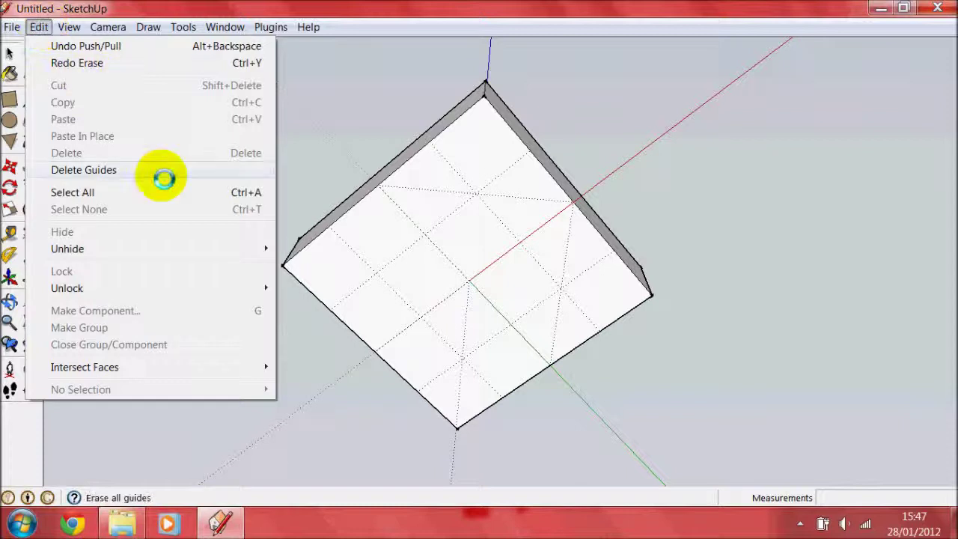
{"action": "left_click", "coordinate": [164, 171]}
Start a file import and browse to the Tutorials folder within CS making > Sets on the desktop.
{"action": "middle_click_drag", "start_coordinate": [419, 163], "coordinate": [447, 365]}
{"action": "middle_click_drag", "start_coordinate": [507, 96], "coordinate": [406, 404]}
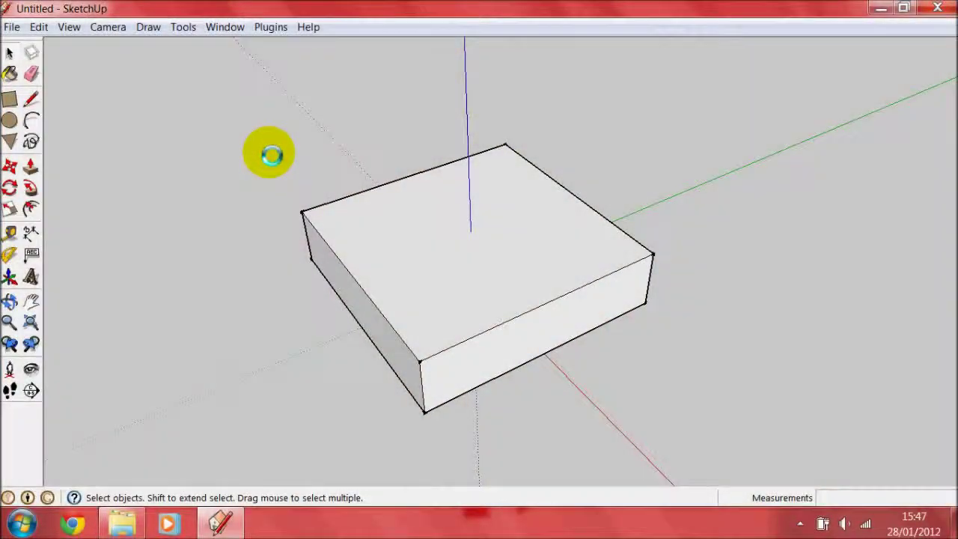
{"action": "left_click", "coordinate": [12, 29]}
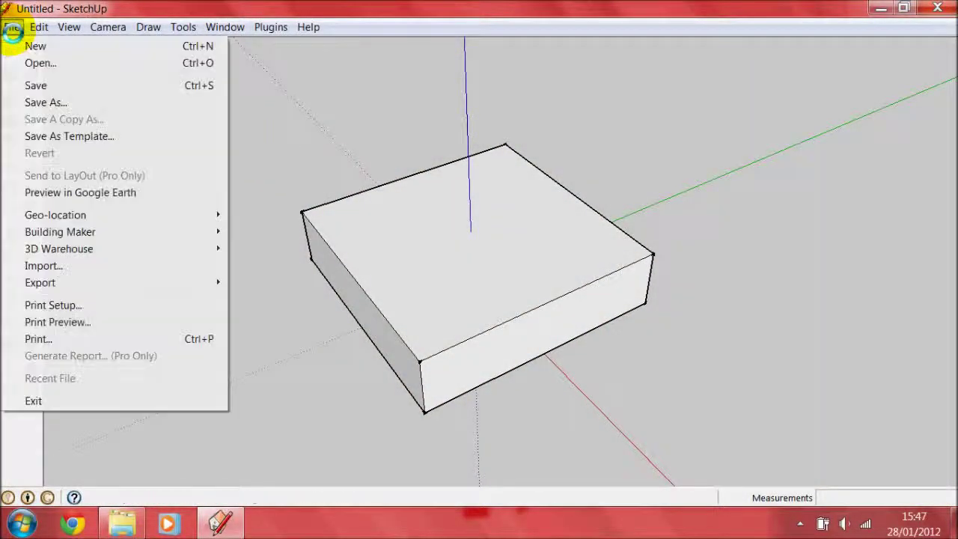
{"action": "left_click", "coordinate": [80, 264]}
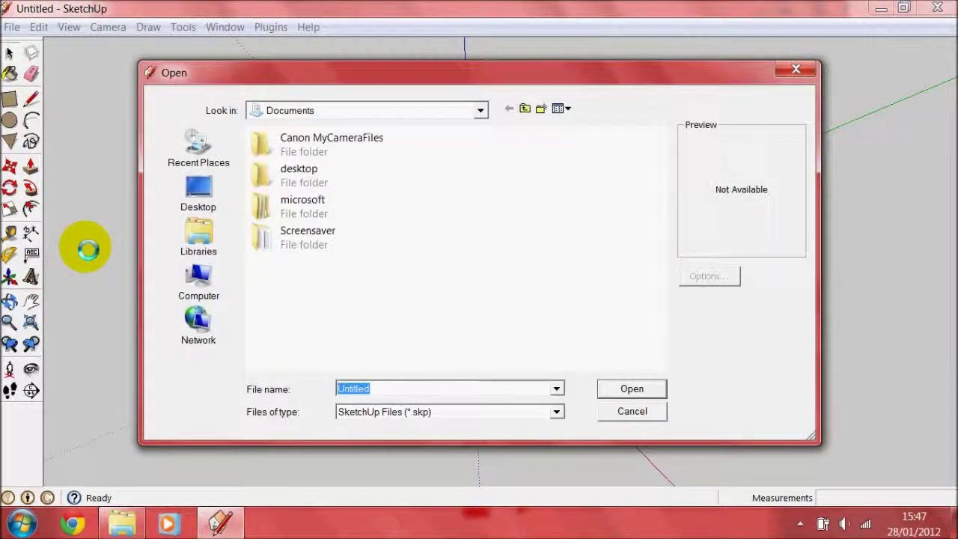
{"action": "left_click", "coordinate": [480, 110]}
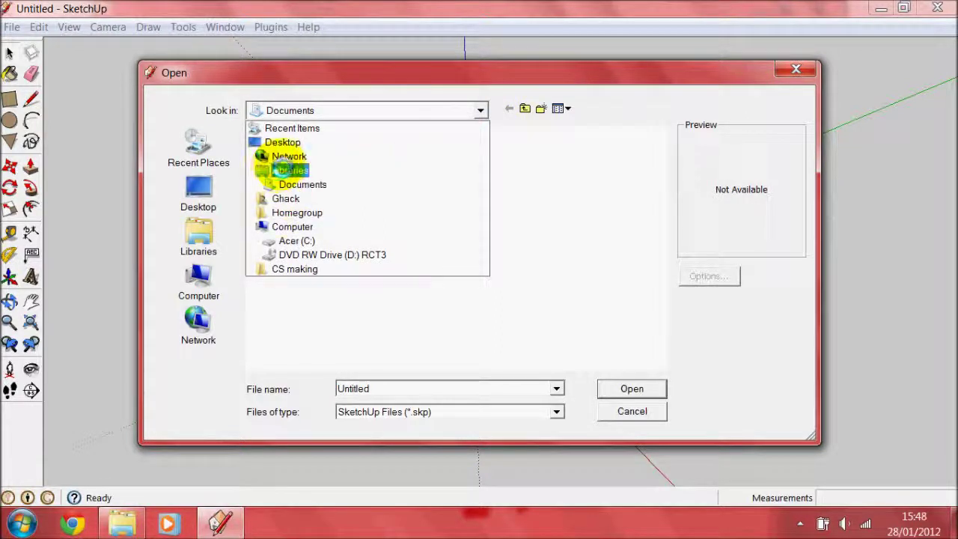
{"action": "left_click", "coordinate": [278, 142]}
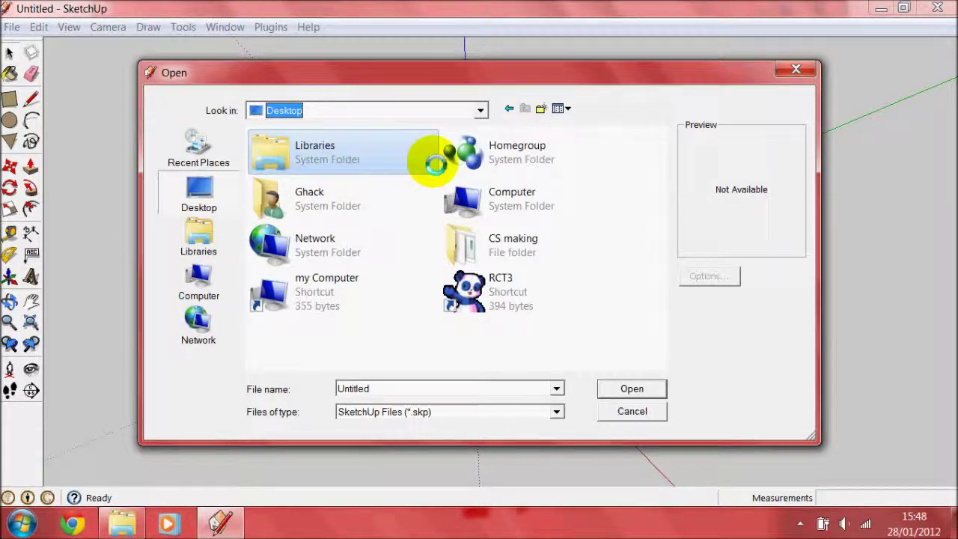
{"action": "double_click", "coordinate": [454, 240]}
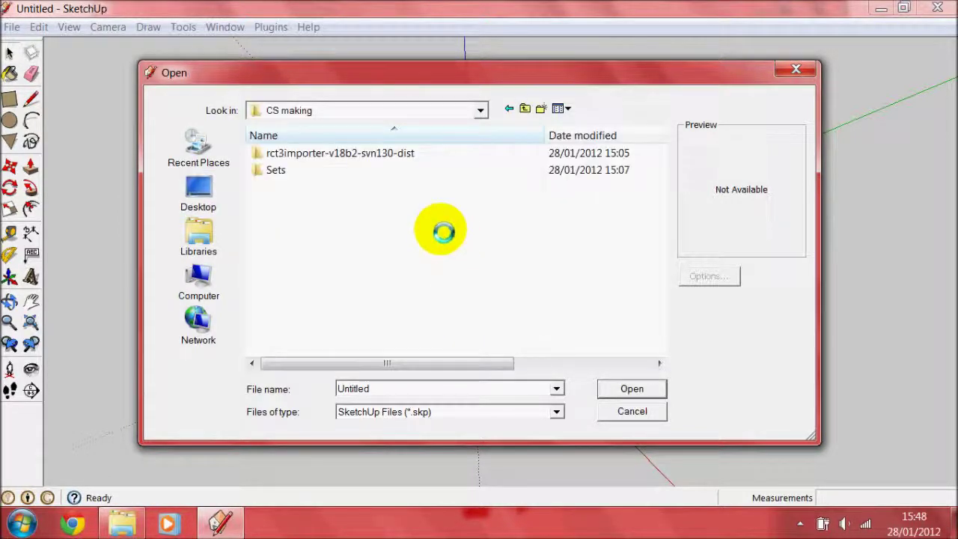
{"action": "double_click", "coordinate": [283, 170]}
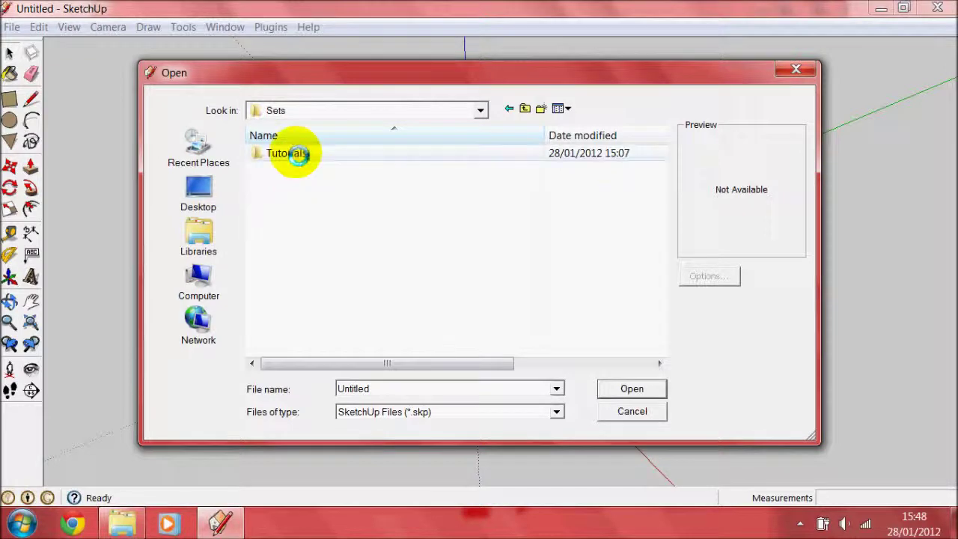
{"action": "double_click", "coordinate": [292, 155]}
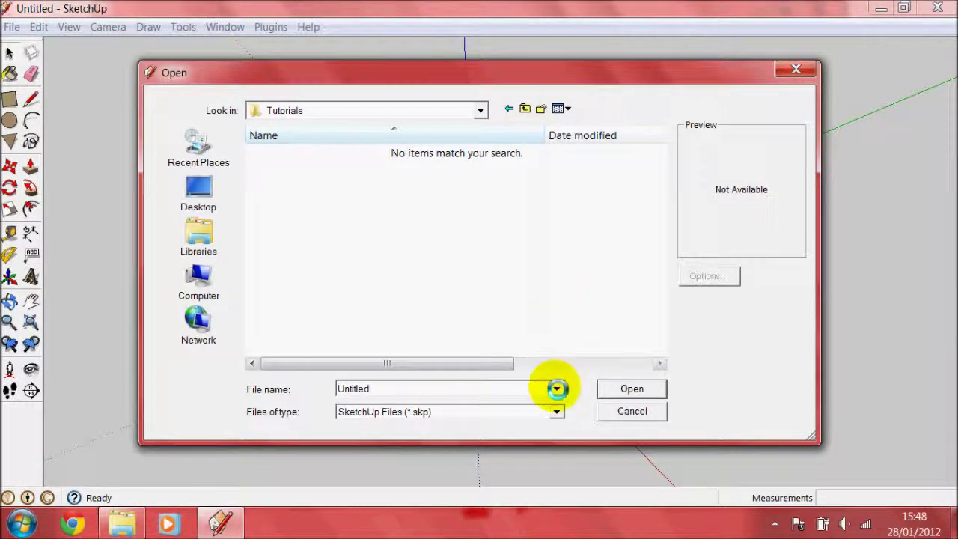
Filter the import to JPEG images and bring in sharedtexture as a texture.
{"action": "left_click", "coordinate": [557, 411]}
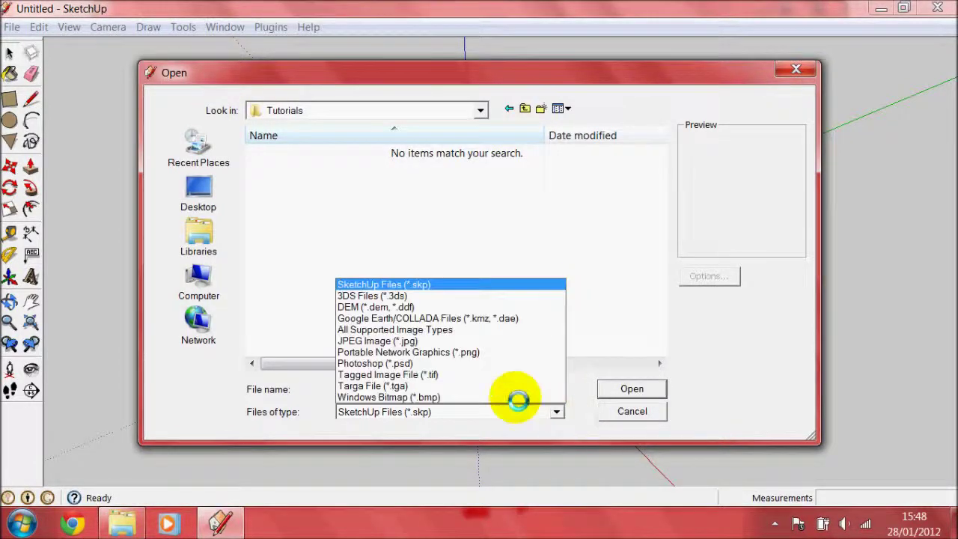
{"action": "left_click", "coordinate": [493, 342]}
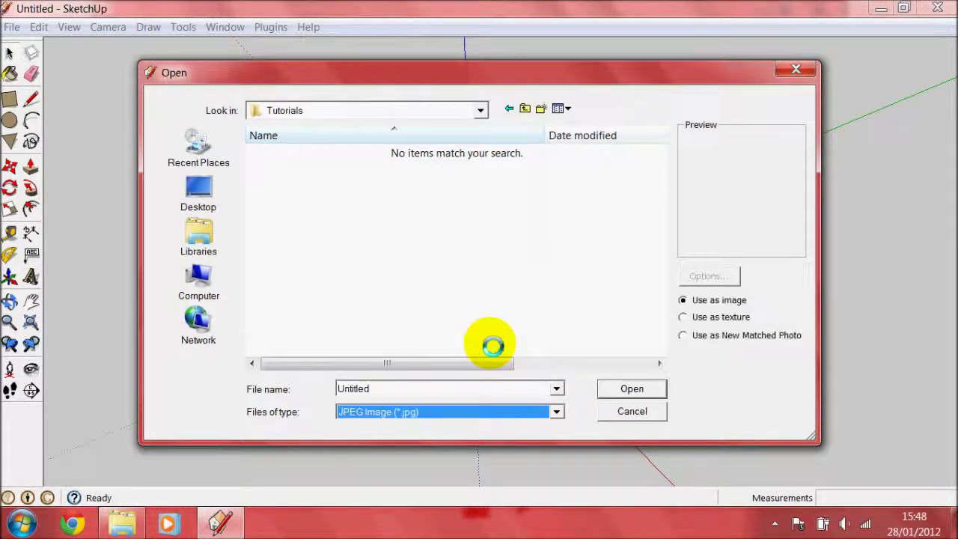
{"action": "left_click", "coordinate": [366, 156]}
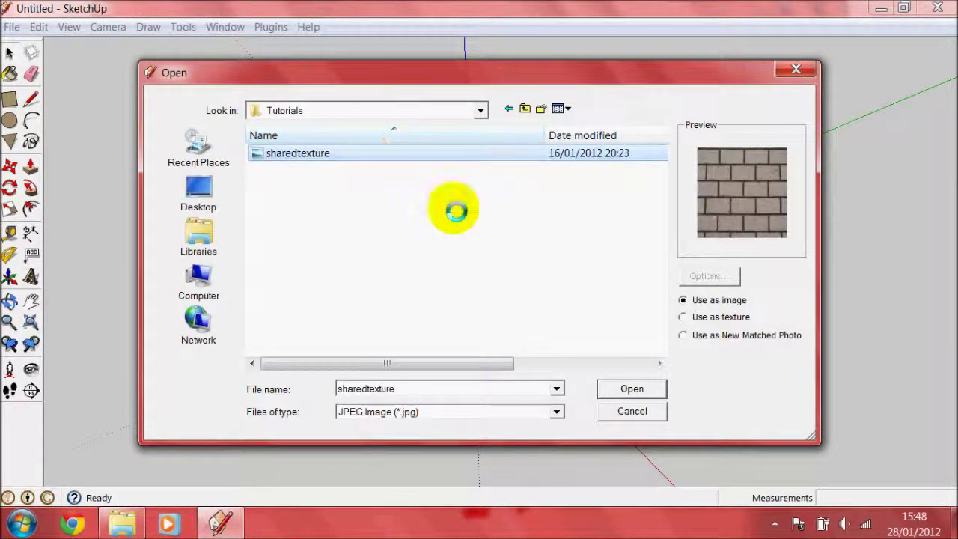
{"action": "left_click", "coordinate": [685, 317]}
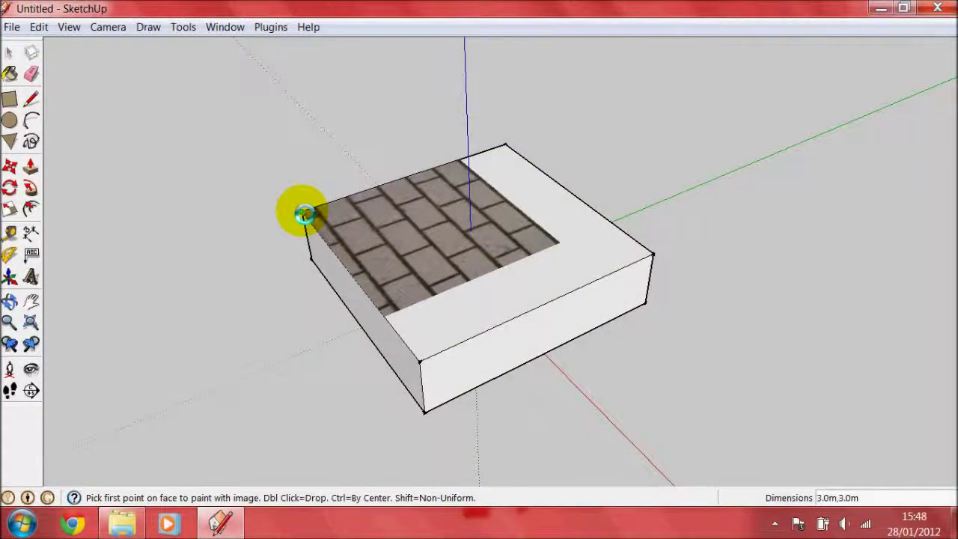
Place the brick texture across the box's whole top face, from one corner to the opposite corner, 4.0 m wide.
{"action": "left_click", "coordinate": [302, 213]}
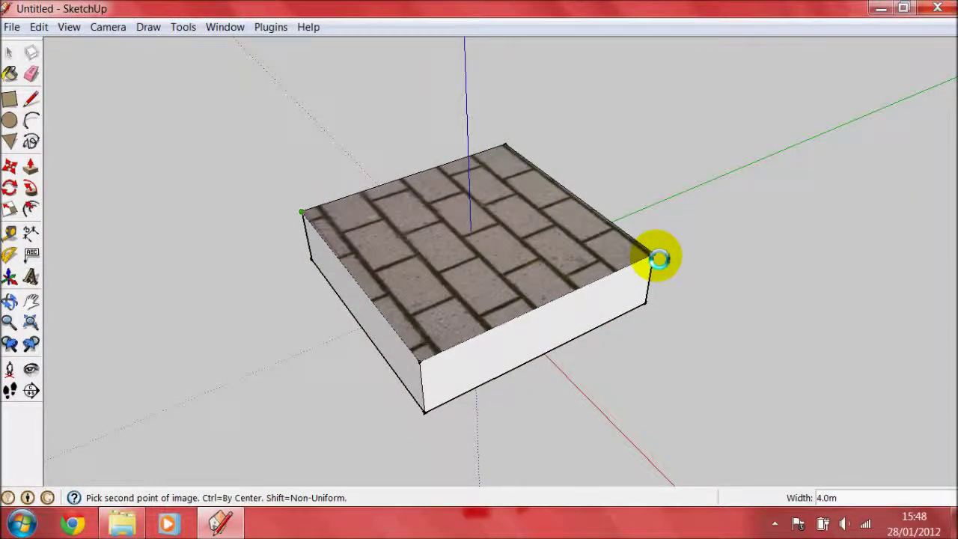
{"action": "left_click", "coordinate": [656, 258]}
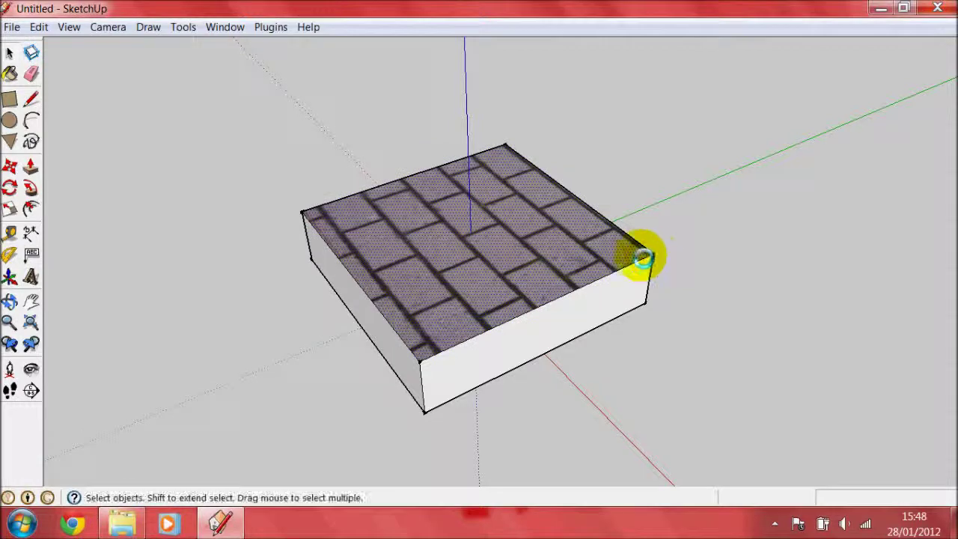
{"action": "left_click", "coordinate": [236, 231]}
{"action": "middle_click_drag", "start_coordinate": [279, 278], "coordinate": [614, 348]}
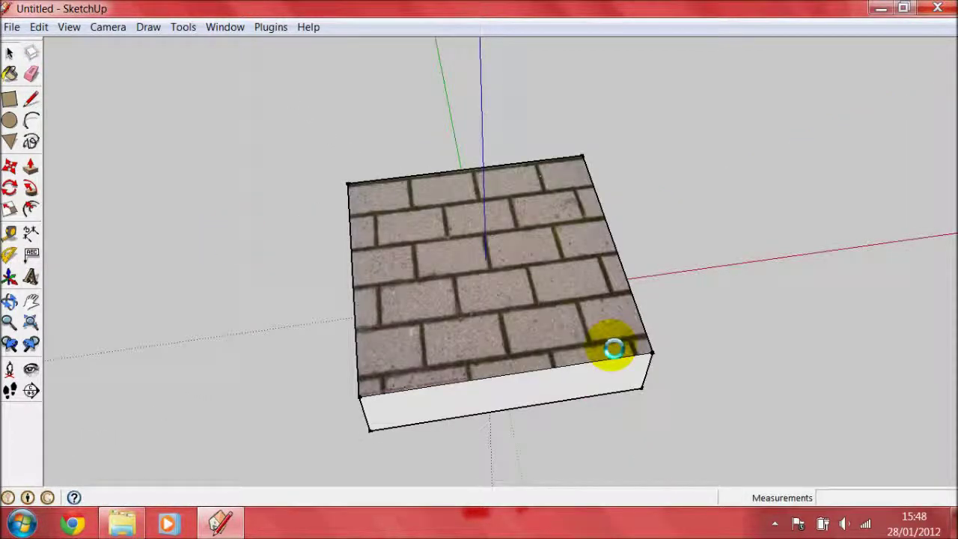
{"action": "middle_click_drag", "start_coordinate": [797, 319], "coordinate": [446, 296]}
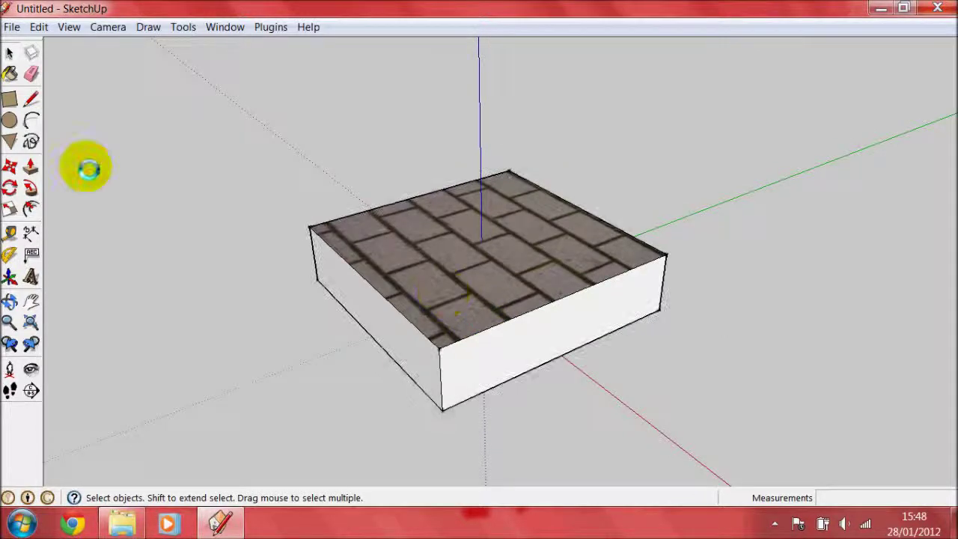
Paint all four side faces of the box with the sharedtexture material already in the model.
{"action": "left_click", "coordinate": [11, 73]}
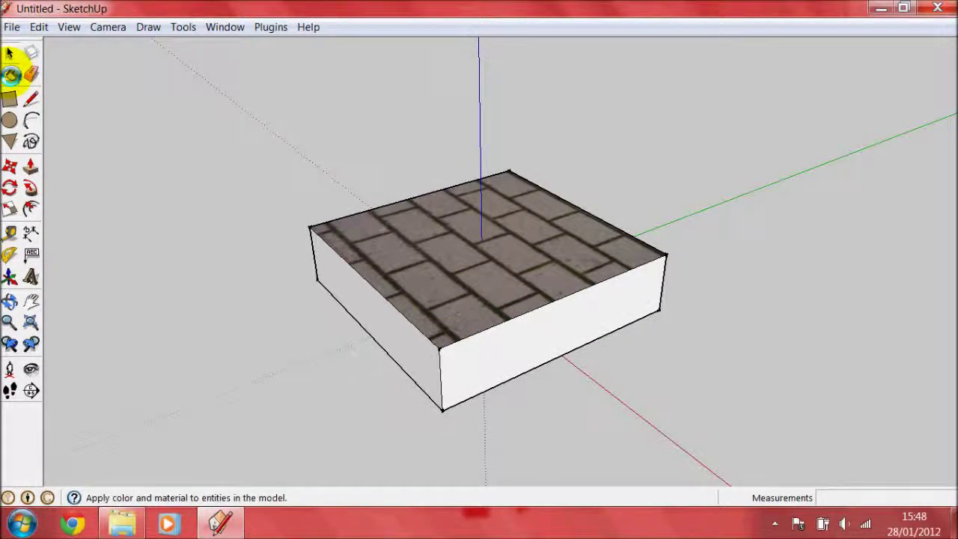
{"action": "left_click", "coordinate": [55, 155]}
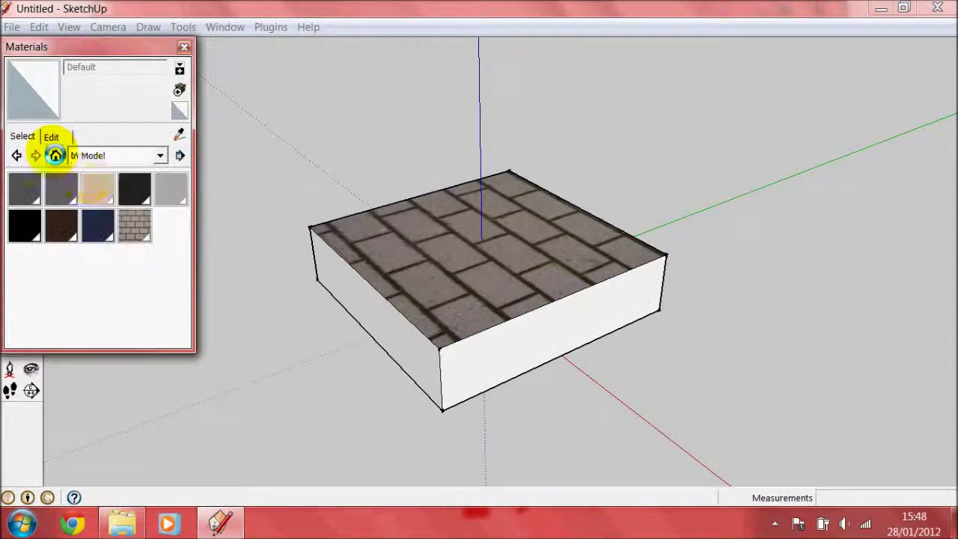
{"action": "left_click", "coordinate": [134, 223]}
{"action": "mouse_move", "coordinate": [332, 346]}
{"action": "middle_mouse_down"}
{"action": "mouse_move", "coordinate": [704, 311]}
{"action": "mouse_move", "coordinate": [706, 299]}
{"action": "middle_mouse_up"}
{"action": "left_click", "coordinate": [573, 316]}
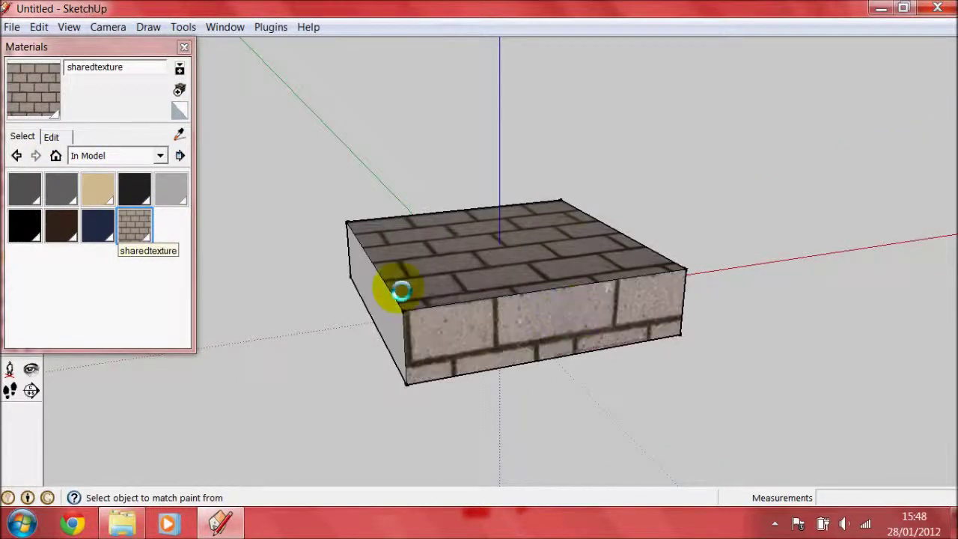
{"action": "left_click", "coordinate": [374, 296]}
{"action": "middle_click_drag", "start_coordinate": [336, 252], "coordinate": [602, 300]}
{"action": "left_click", "coordinate": [573, 300]}
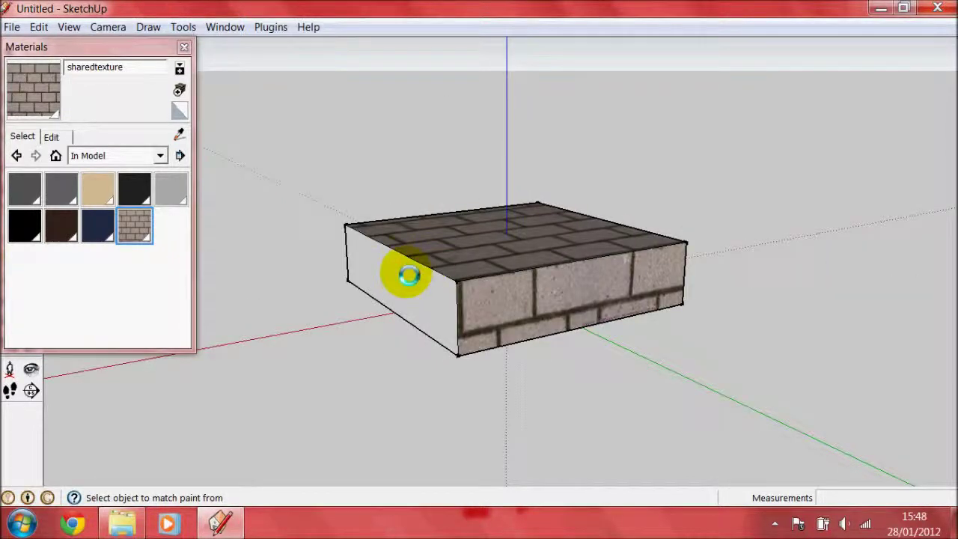
{"action": "left_click", "coordinate": [406, 274]}
Paint the underside of the box with sharedtexture, close the materials window and return to the Select tool.
{"action": "middle_click_drag", "start_coordinate": [511, 395], "coordinate": [514, 100]}
{"action": "left_click", "coordinate": [513, 220]}
{"action": "mouse_move", "coordinate": [513, 220]}
{"action": "middle_mouse_down"}
{"action": "mouse_move", "coordinate": [700, 343]}
{"action": "mouse_move", "coordinate": [470, 151]}
{"action": "mouse_move", "coordinate": [749, 231]}
{"action": "mouse_move", "coordinate": [294, 262]}
{"action": "middle_mouse_up"}
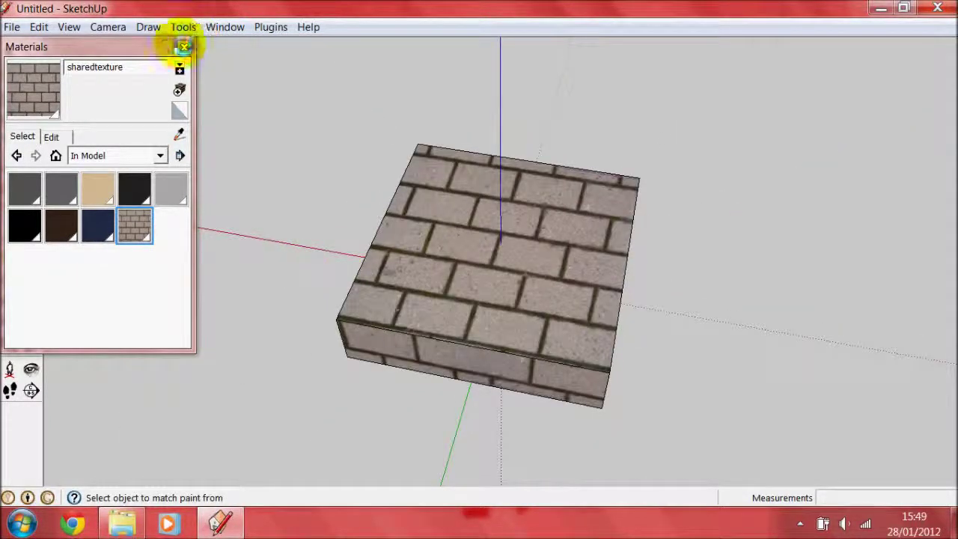
{"action": "left_click", "coordinate": [184, 46]}
{"action": "left_click", "coordinate": [9, 53]}
Try rotating the top face's brick texture a quarter turn and shifting it with the texture position pins.
{"action": "middle_click_drag", "start_coordinate": [318, 229], "coordinate": [562, 223]}
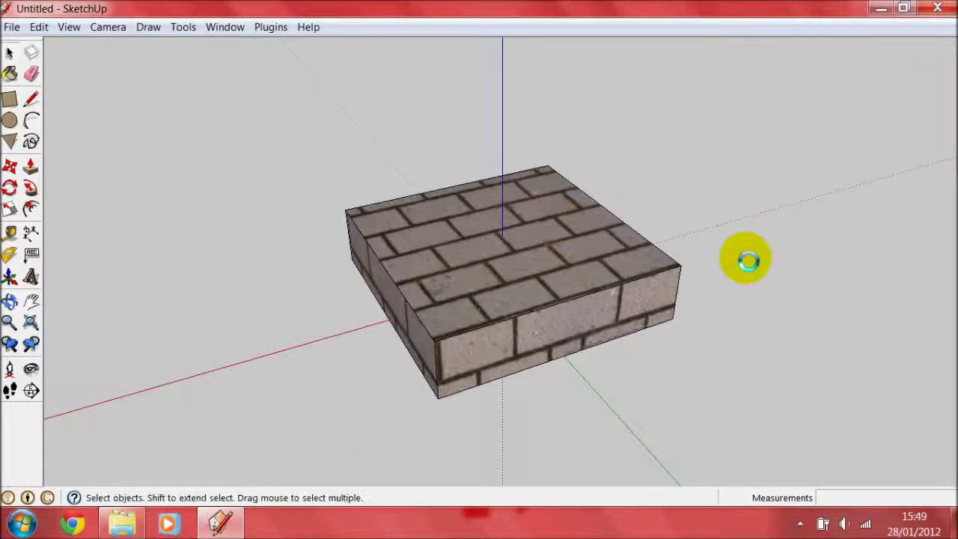
{"action": "left_click", "coordinate": [524, 229]}
{"action": "right_click", "coordinate": [500, 239]}
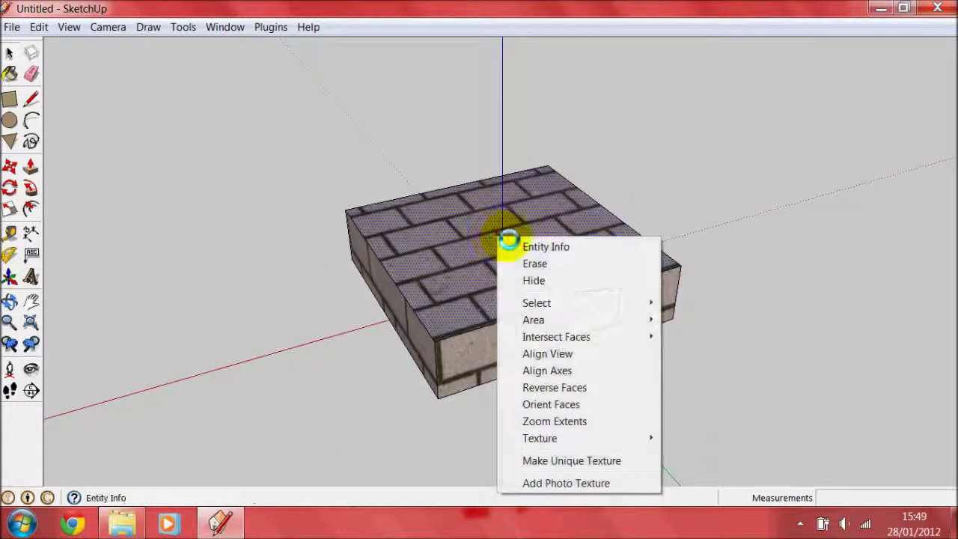
{"action": "mouse_move", "coordinate": [554, 438]}
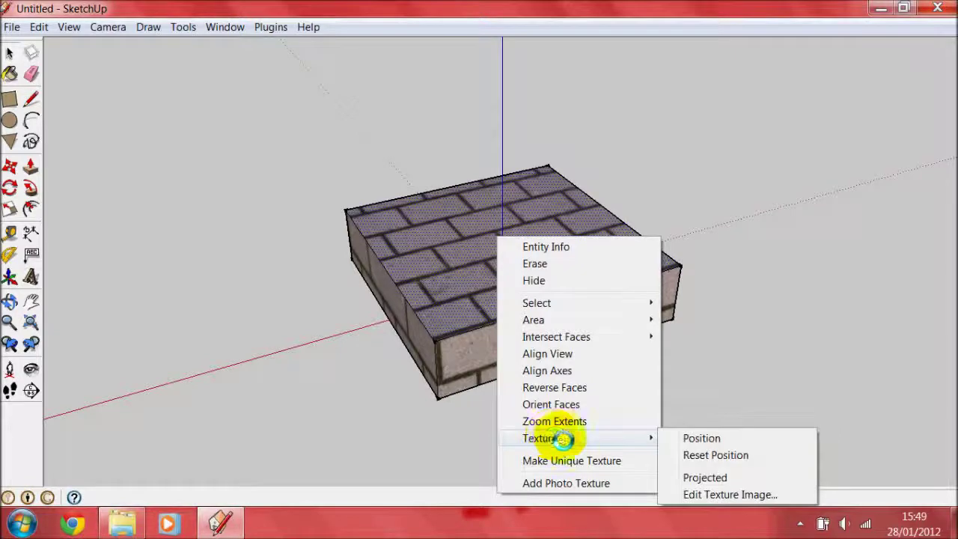
{"action": "left_click", "coordinate": [703, 438]}
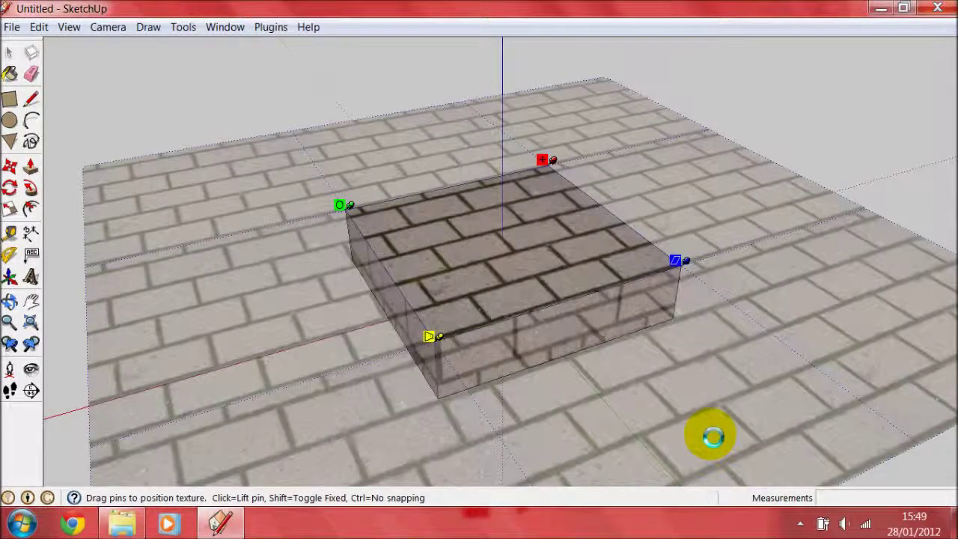
{"action": "middle_click_drag", "start_coordinate": [511, 282], "coordinate": [591, 168]}
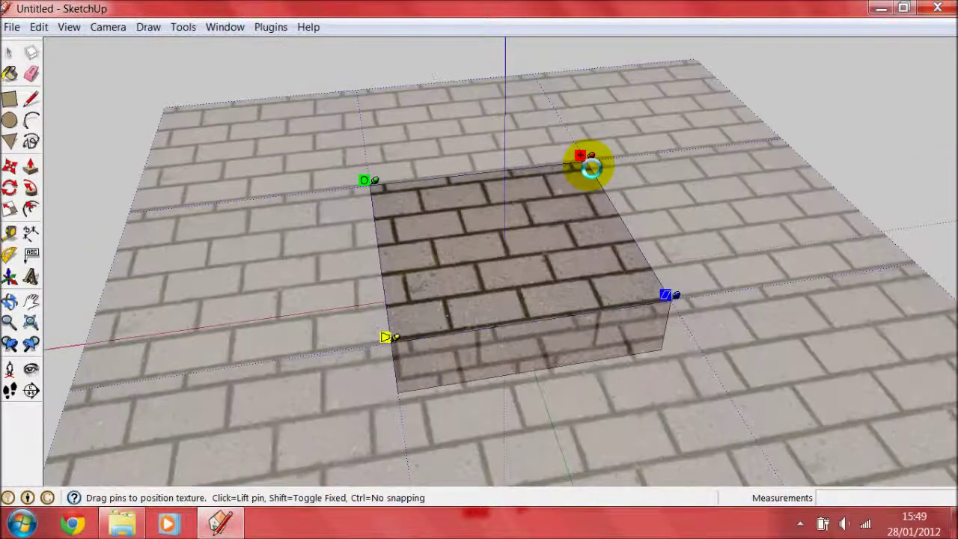
{"action": "mouse_move", "coordinate": [591, 160]}
{"action": "left_mouse_down"}
{"action": "mouse_move", "coordinate": [519, 231]}
{"action": "mouse_move", "coordinate": [591, 164]}
{"action": "left_mouse_up"}
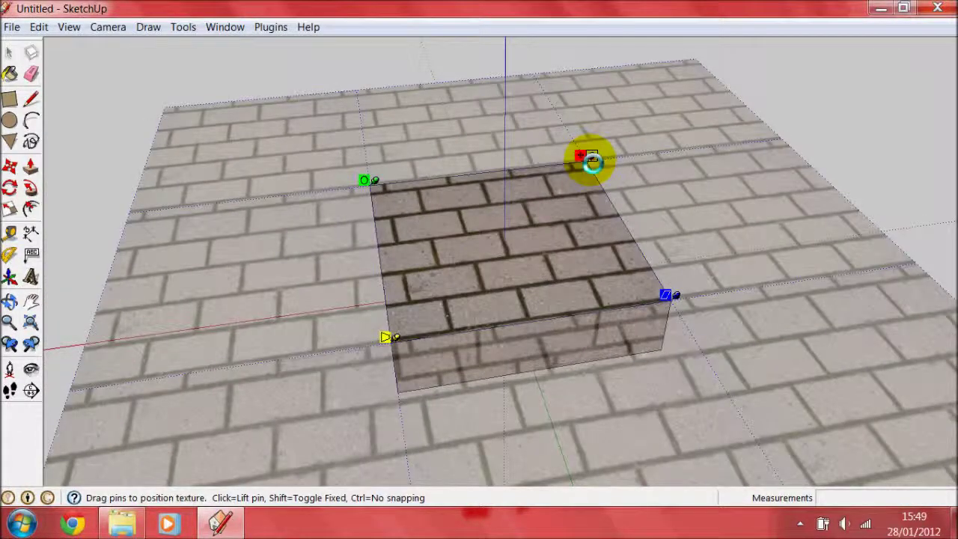
{"action": "left_click_drag", "start_coordinate": [372, 184], "coordinate": [449, 257]}
{"action": "left_click_drag", "start_coordinate": [487, 280], "coordinate": [671, 298]}
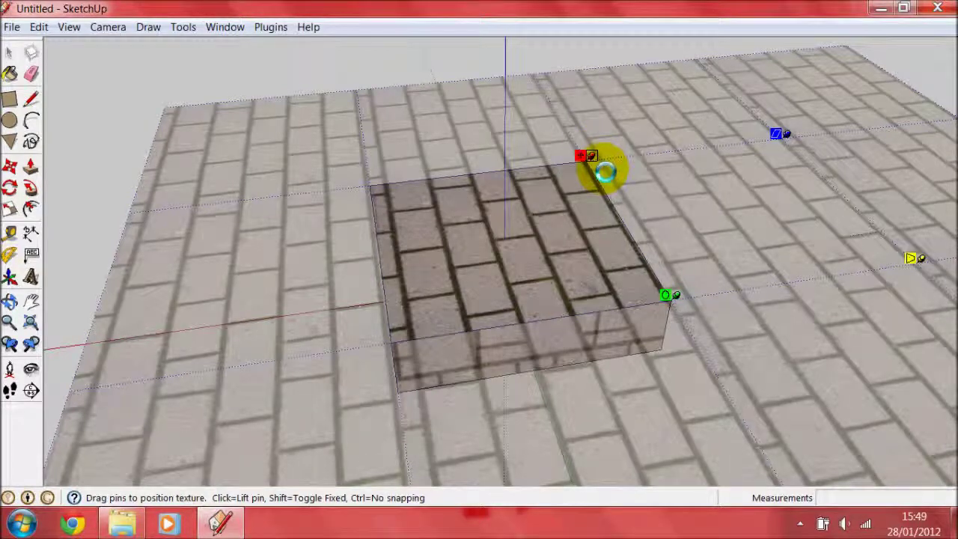
{"action": "left_click_drag", "start_coordinate": [605, 172], "coordinate": [603, 190]}
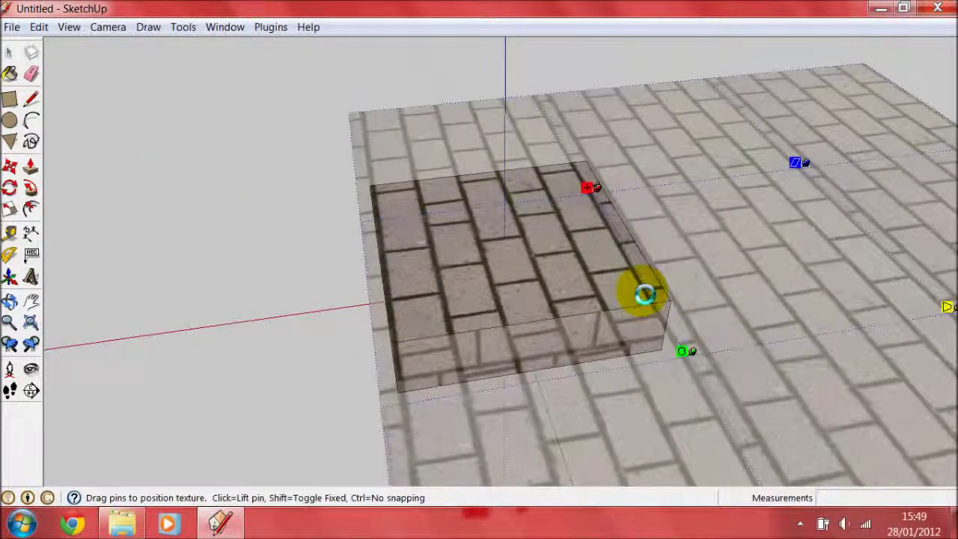
{"action": "key", "text": "Return"}
Try the yellow distort pin and the blue scale/shear pin on the top face's texture, and leave texture positioning.
{"action": "right_click", "coordinate": [546, 252]}
{"action": "mouse_move", "coordinate": [654, 450]}
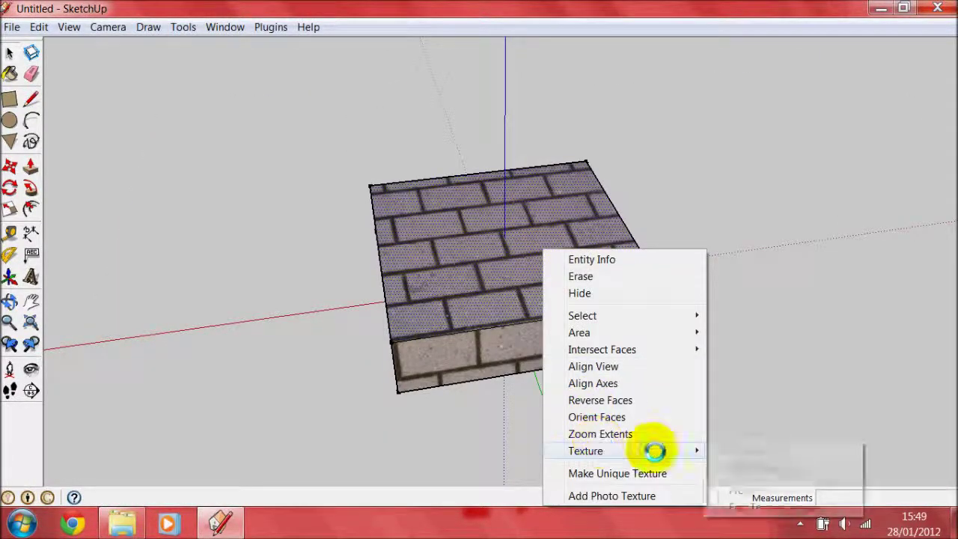
{"action": "left_click", "coordinate": [741, 451]}
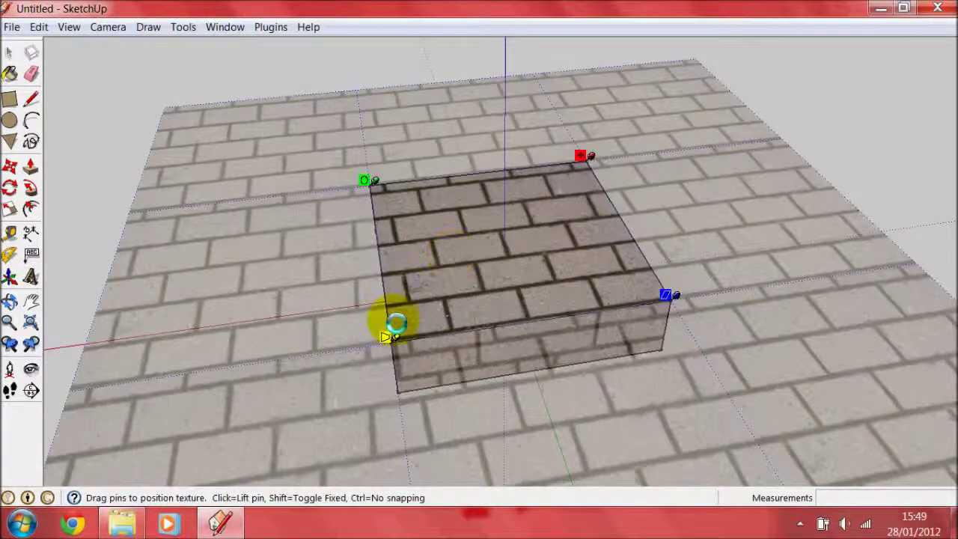
{"action": "mouse_move", "coordinate": [397, 339]}
{"action": "left_mouse_down"}
{"action": "mouse_move", "coordinate": [376, 259]}
{"action": "mouse_move", "coordinate": [392, 343]}
{"action": "left_mouse_up"}
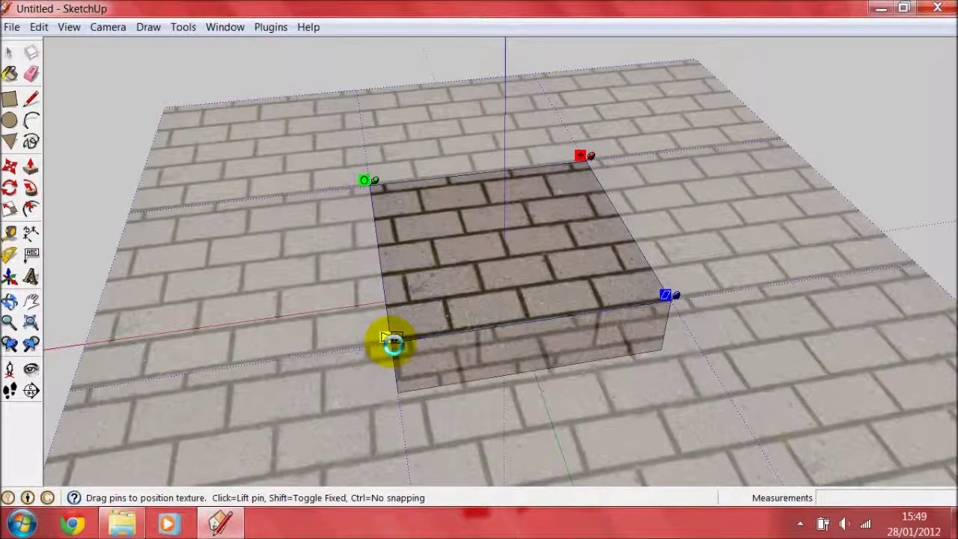
{"action": "mouse_move", "coordinate": [398, 342]}
{"action": "left_mouse_down"}
{"action": "mouse_move", "coordinate": [329, 353]}
{"action": "mouse_move", "coordinate": [405, 353]}
{"action": "mouse_move", "coordinate": [402, 391]}
{"action": "mouse_move", "coordinate": [394, 342]}
{"action": "left_mouse_up"}
{"action": "mouse_move", "coordinate": [678, 298]}
{"action": "left_mouse_down"}
{"action": "mouse_move", "coordinate": [591, 280]}
{"action": "mouse_move", "coordinate": [544, 285]}
{"action": "mouse_move", "coordinate": [799, 231]}
{"action": "mouse_move", "coordinate": [583, 310]}
{"action": "mouse_move", "coordinate": [677, 300]}
{"action": "left_mouse_up"}
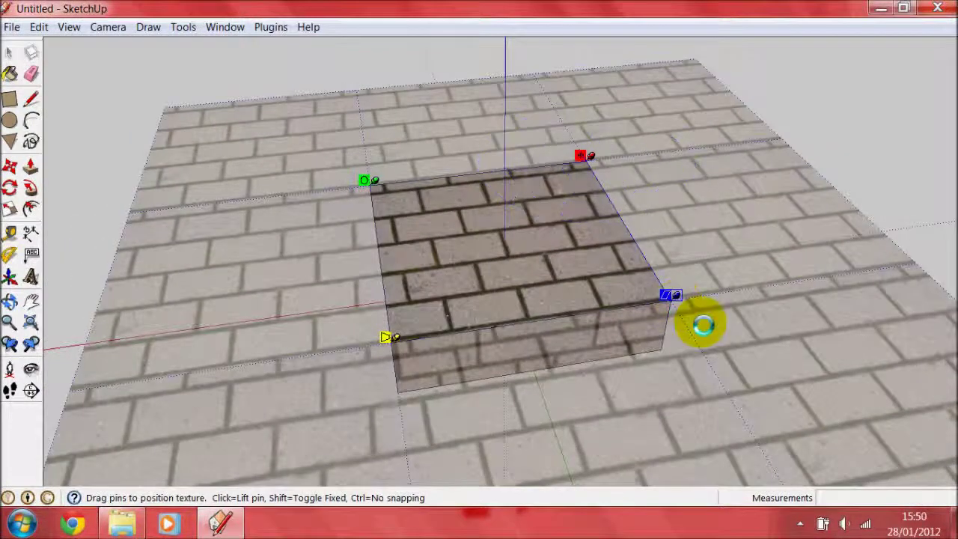
{"action": "left_click", "coordinate": [892, 202]}
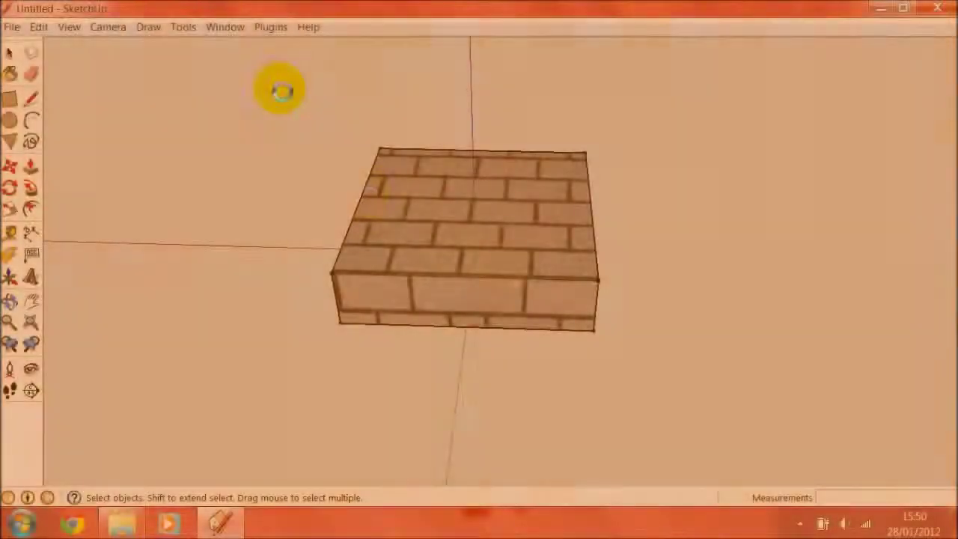
Select the entire textured box and make it a group.
{"action": "left_click_drag", "start_coordinate": [281, 90], "coordinate": [713, 425]}
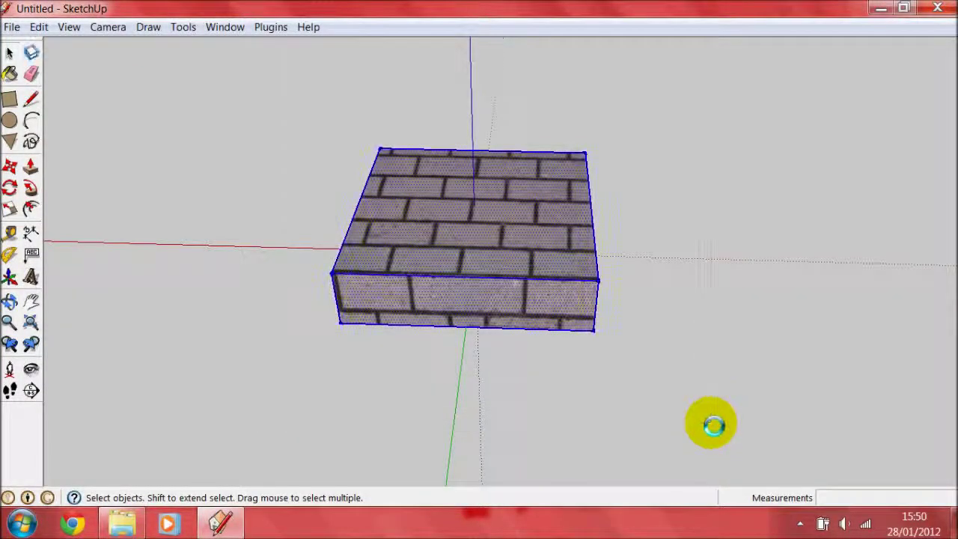
{"action": "right_click", "coordinate": [514, 252]}
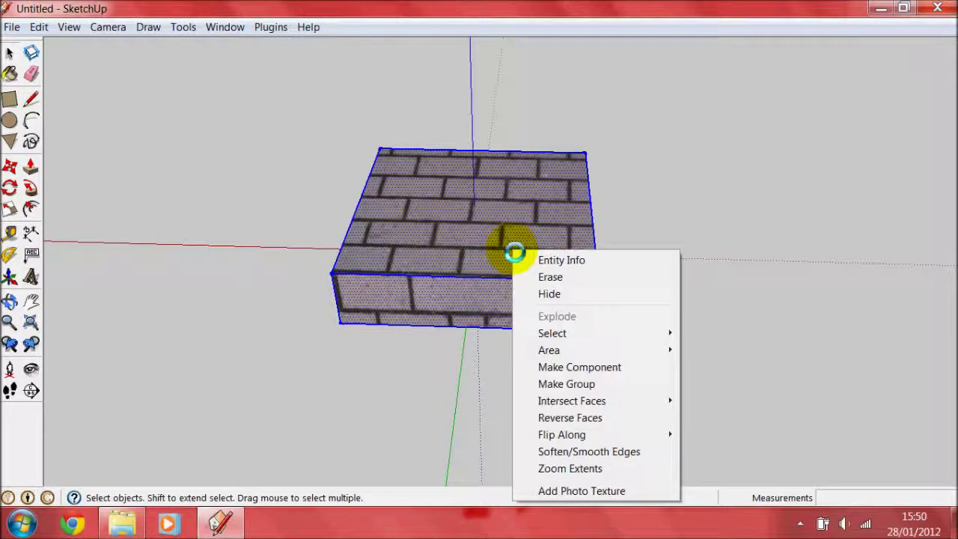
{"action": "left_click", "coordinate": [569, 384]}
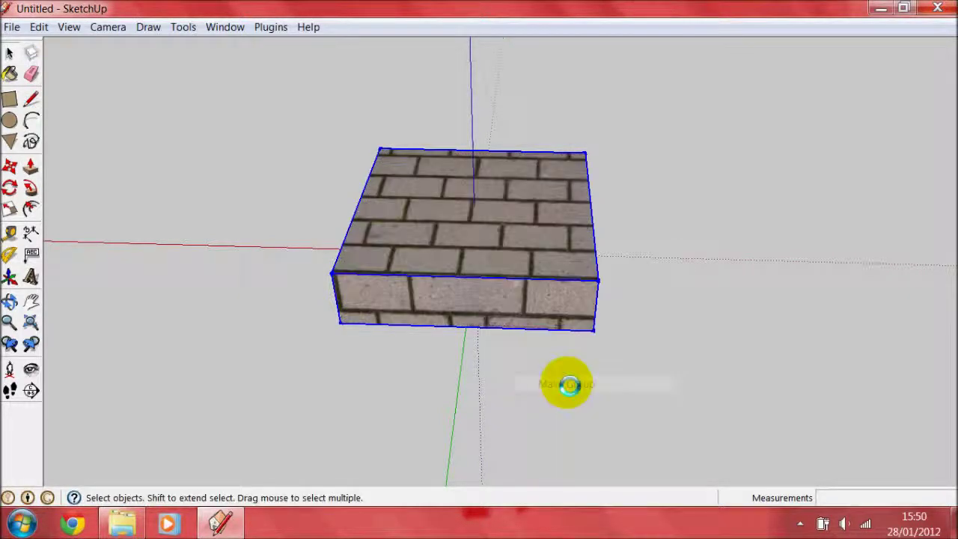
{"action": "left_click", "coordinate": [554, 348]}
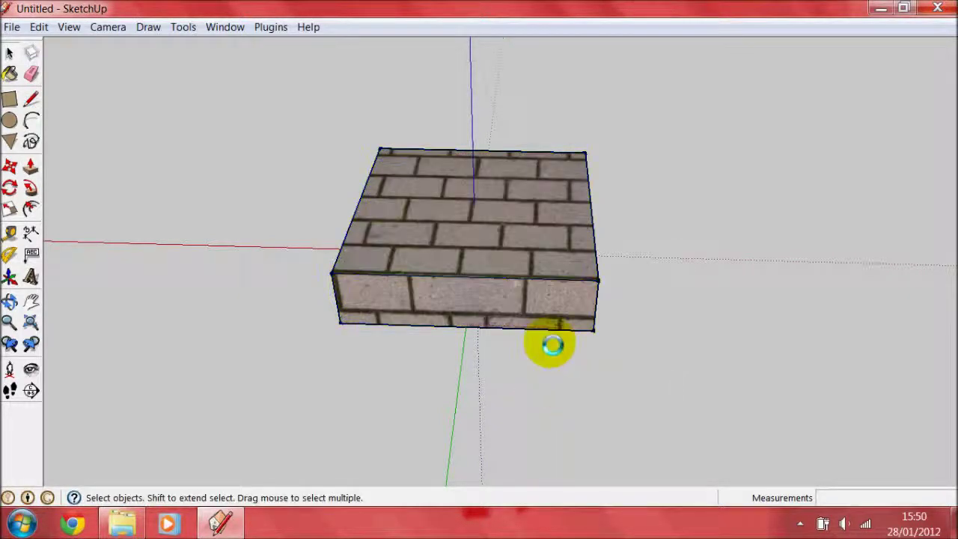
Open the group's entity info and set its paint to the sharedtexture brick material.
{"action": "left_click", "coordinate": [533, 283]}
{"action": "right_click", "coordinate": [536, 297]}
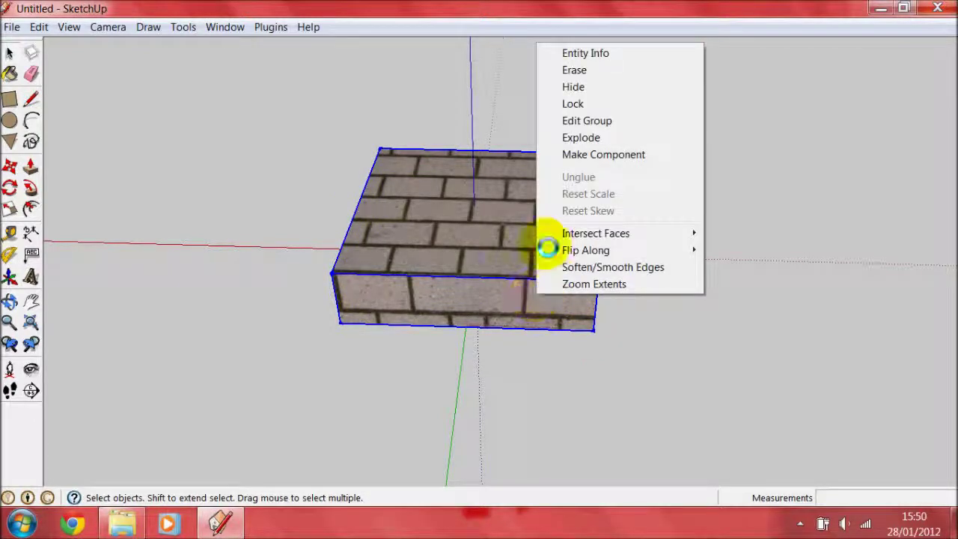
{"action": "left_click", "coordinate": [586, 52]}
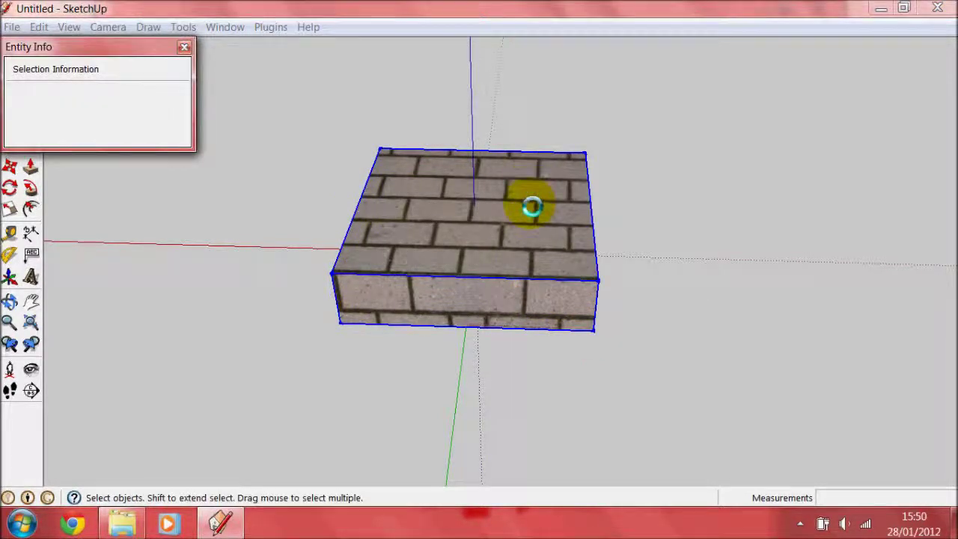
{"action": "mouse_move", "coordinate": [112, 68]}
{"action": "left_mouse_down"}
{"action": "mouse_move", "coordinate": [758, 258]}
{"action": "mouse_move", "coordinate": [764, 230]}
{"action": "left_mouse_up"}
{"action": "left_click", "coordinate": [688, 274]}
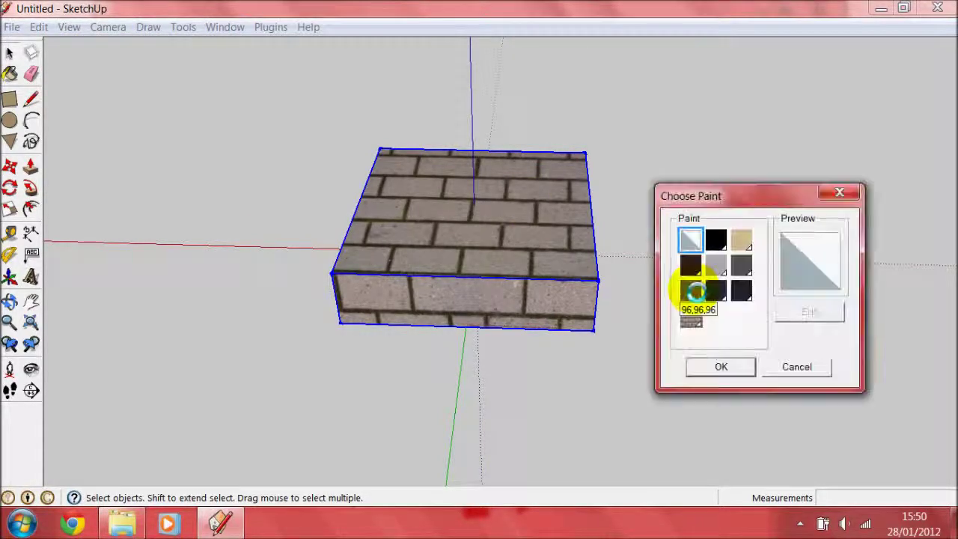
{"action": "left_click", "coordinate": [690, 319]}
{"action": "left_click", "coordinate": [715, 366]}
Name the group brick, close its entity info and deselect the group.
{"action": "left_click", "coordinate": [791, 292]}
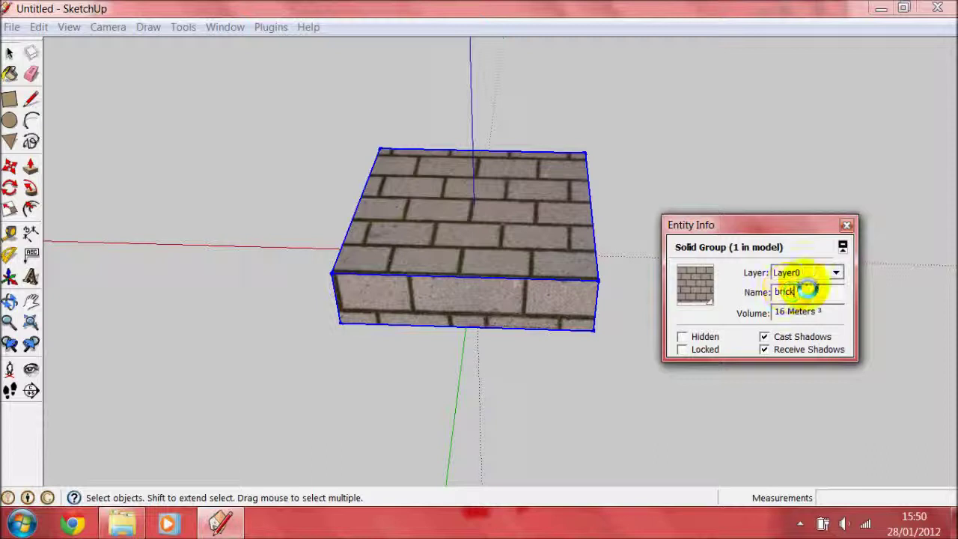
{"action": "left_click", "coordinate": [846, 225]}
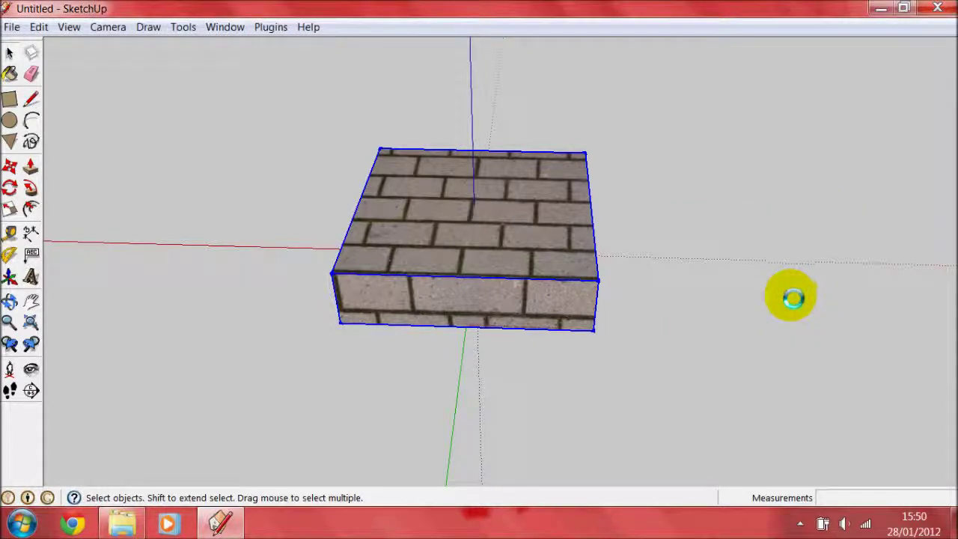
{"action": "left_click", "coordinate": [792, 297]}
Check the brick group's entity info once more, close it and clear the selection.
{"action": "middle_click_drag", "start_coordinate": [738, 286], "coordinate": [438, 250]}
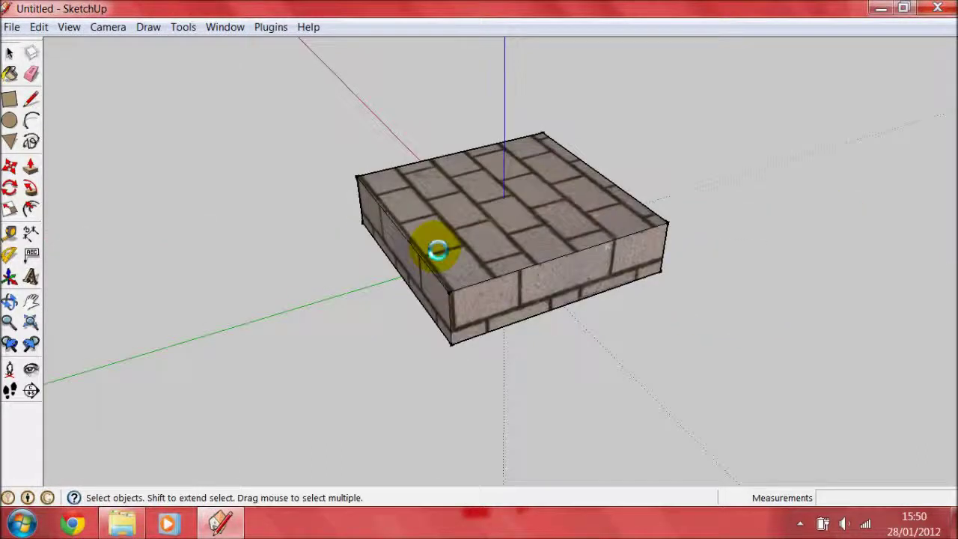
{"action": "right_click", "coordinate": [437, 251]}
{"action": "left_click", "coordinate": [509, 248]}
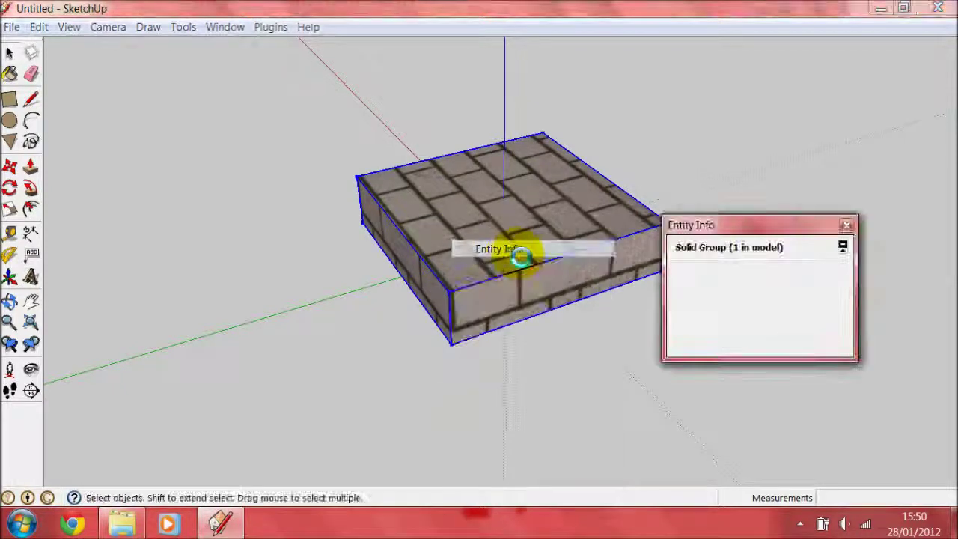
{"action": "left_click", "coordinate": [842, 247]}
{"action": "left_click", "coordinate": [846, 224]}
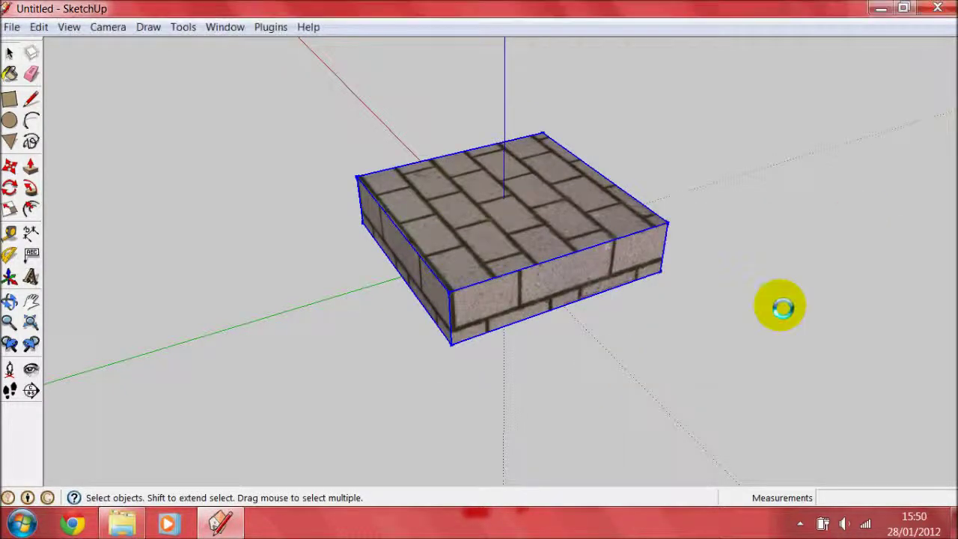
{"action": "left_click", "coordinate": [782, 307]}
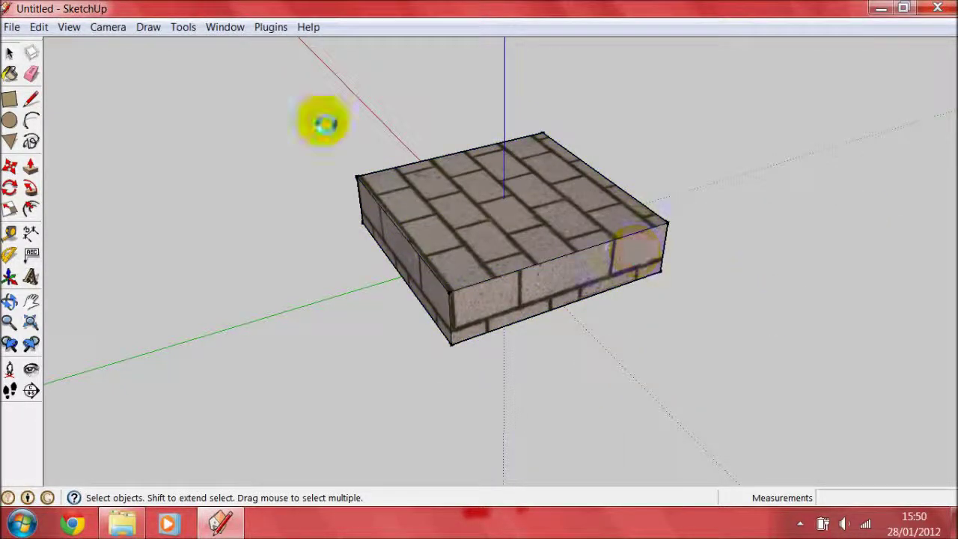
Export the model with the ASE Exporter, construction points set to Yes, as tutorial in the Tutorials folder.
{"action": "left_click", "coordinate": [271, 26]}
{"action": "mouse_move", "coordinate": [286, 62]}
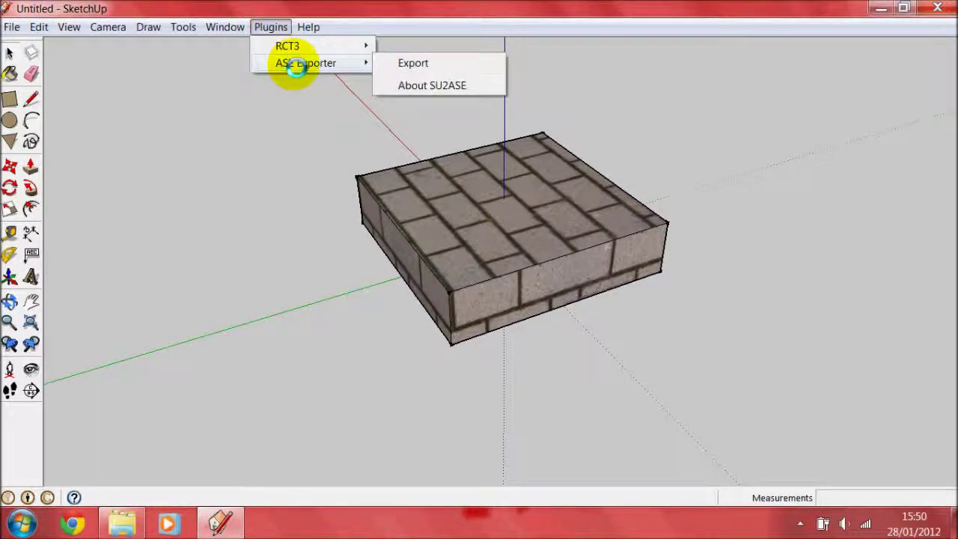
{"action": "left_click", "coordinate": [409, 62]}
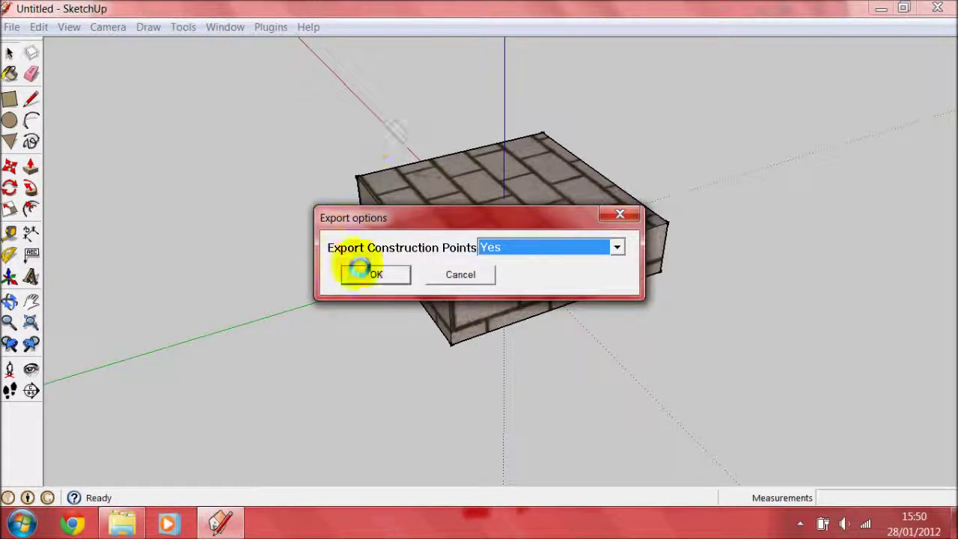
{"action": "left_click", "coordinate": [374, 273]}
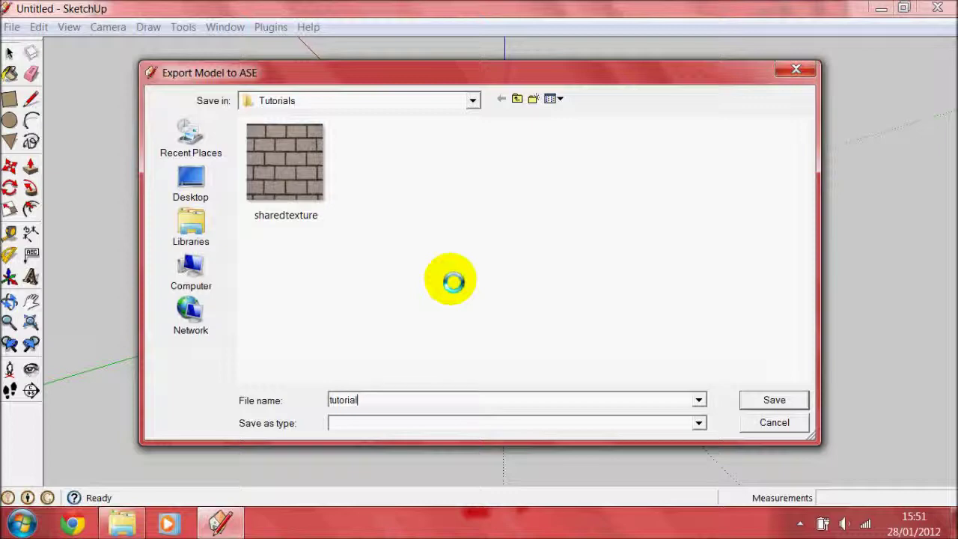
{"action": "left_click", "coordinate": [782, 399]}
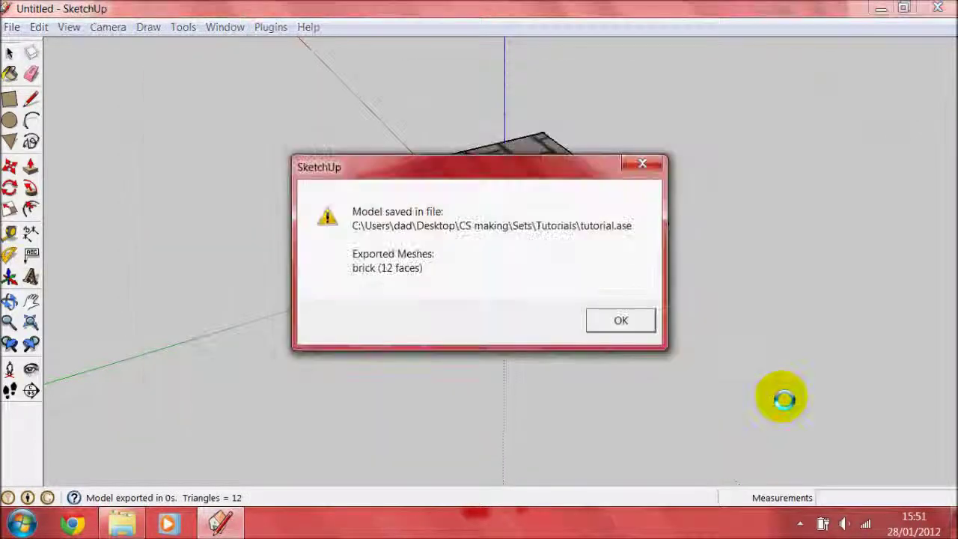
{"action": "left_click", "coordinate": [632, 322]}
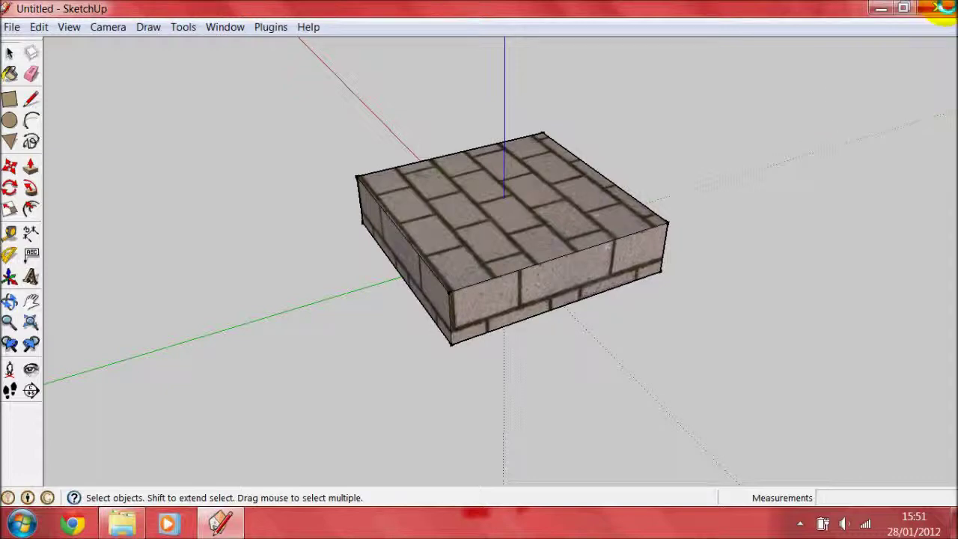
Close SketchUp and save the model as tutorial in the Tutorials folder under CS making, Sets on the Desktop.
{"action": "left_click", "coordinate": [941, 8]}
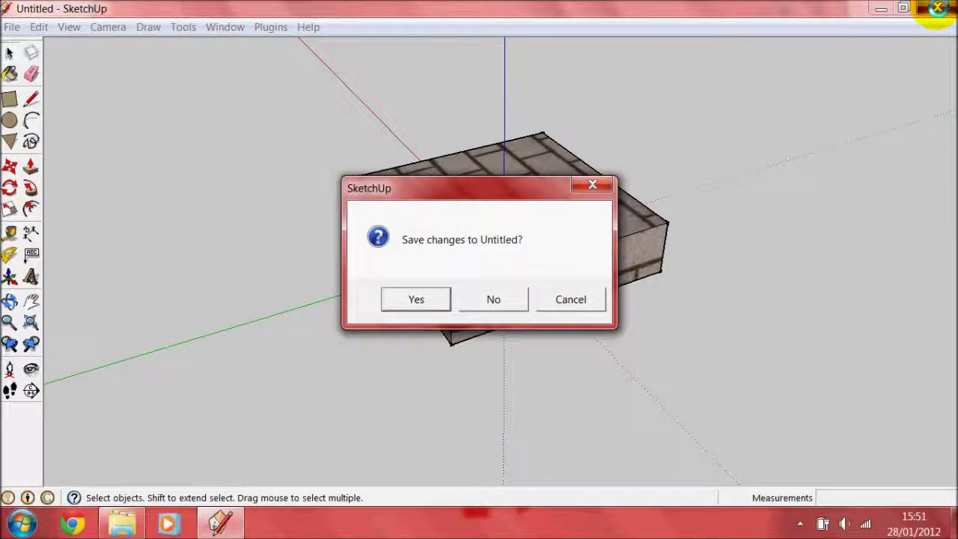
{"action": "left_click", "coordinate": [427, 296]}
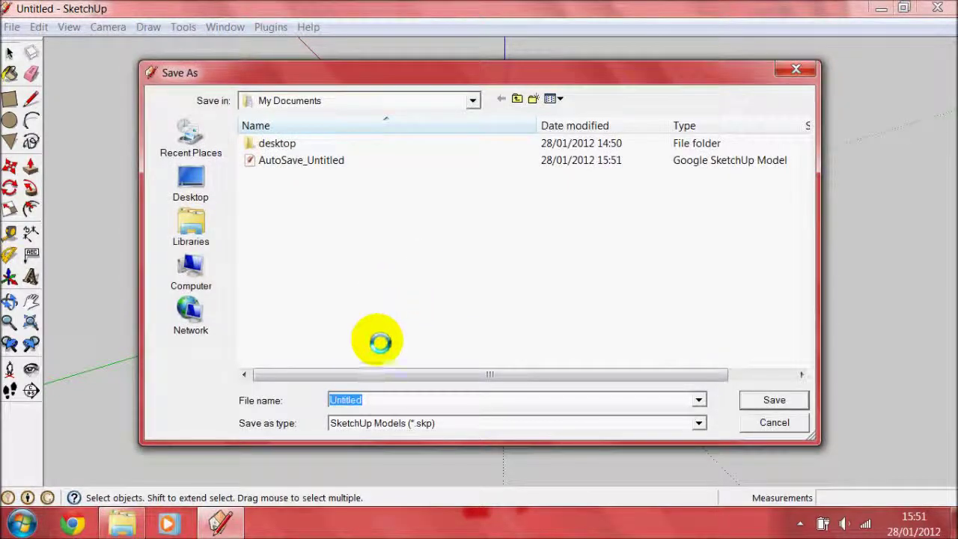
{"action": "left_click", "coordinate": [190, 183]}
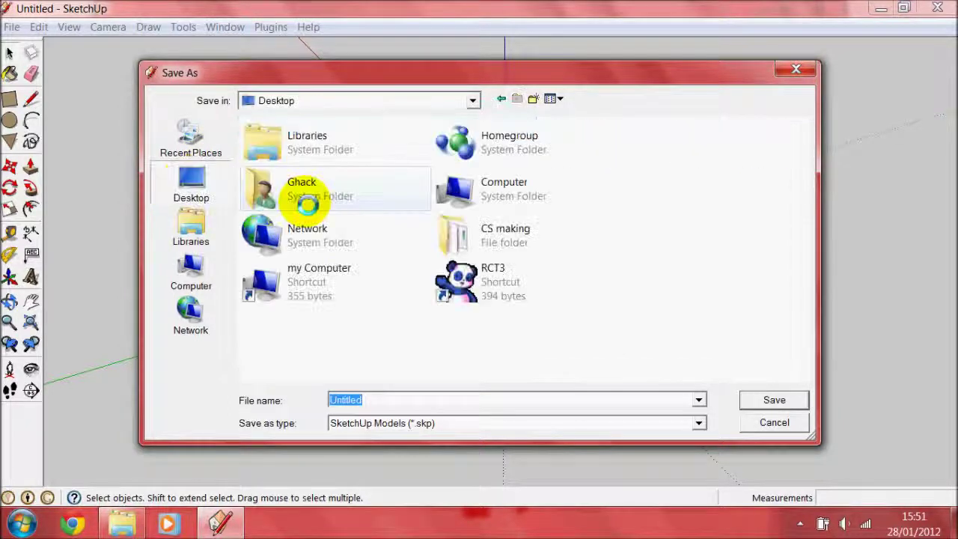
{"action": "double_click", "coordinate": [468, 223]}
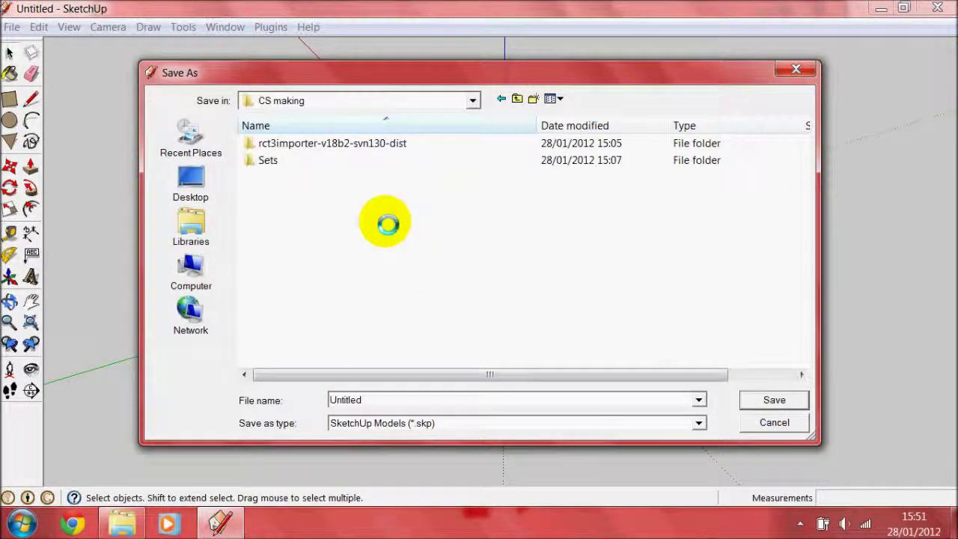
{"action": "double_click", "coordinate": [397, 389]}
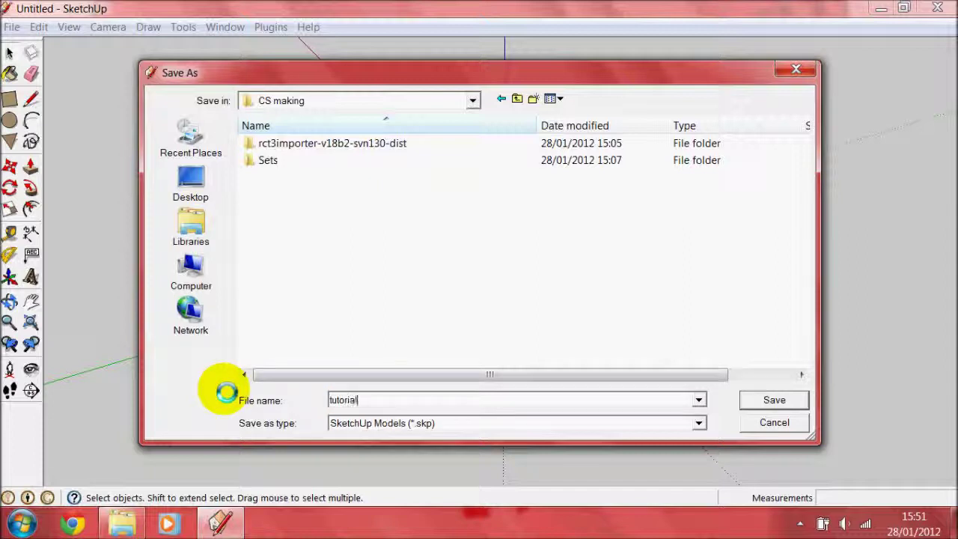
{"action": "double_click", "coordinate": [311, 161]}
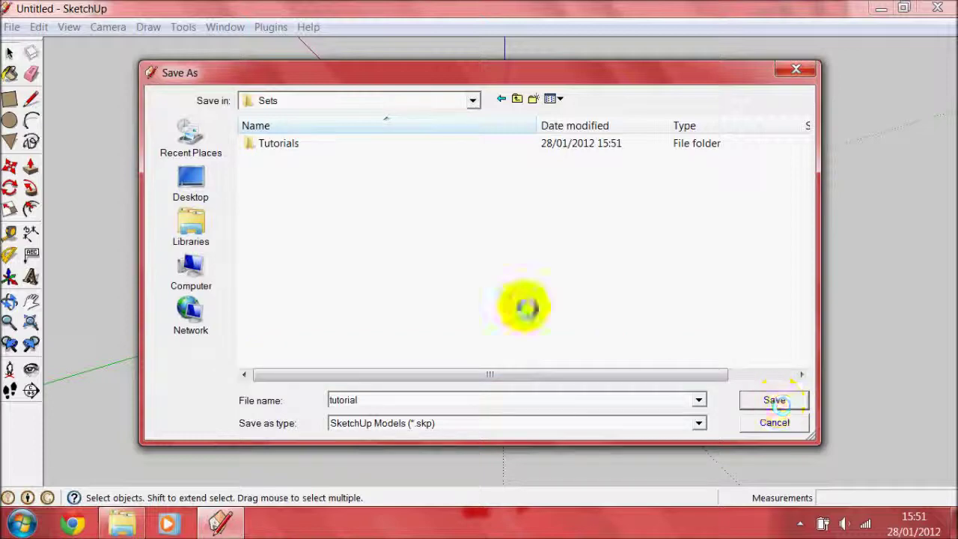
{"action": "double_click", "coordinate": [278, 151]}
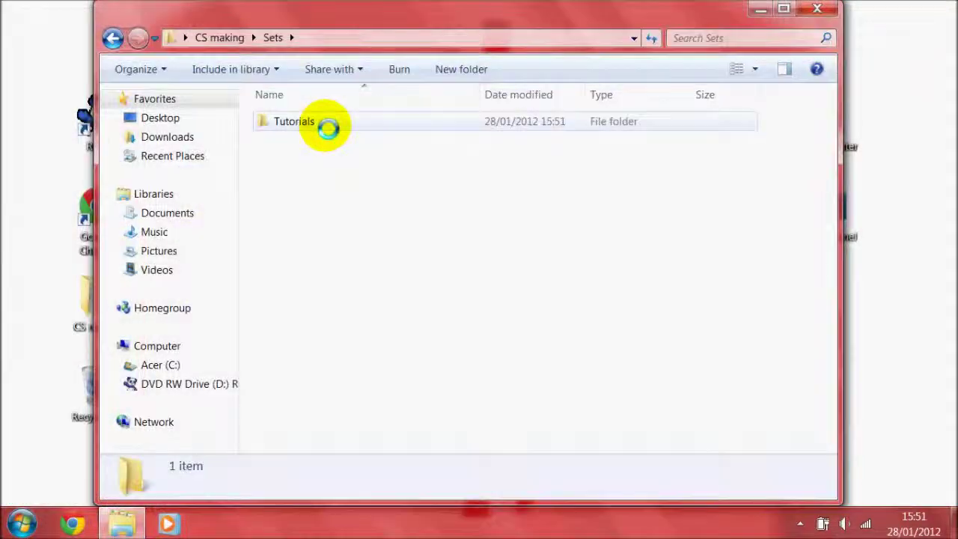
Open the Tutorials folder in Windows Explorer, check the exported tutorial.ase file's details and close the folder window.
{"action": "double_click", "coordinate": [327, 128]}
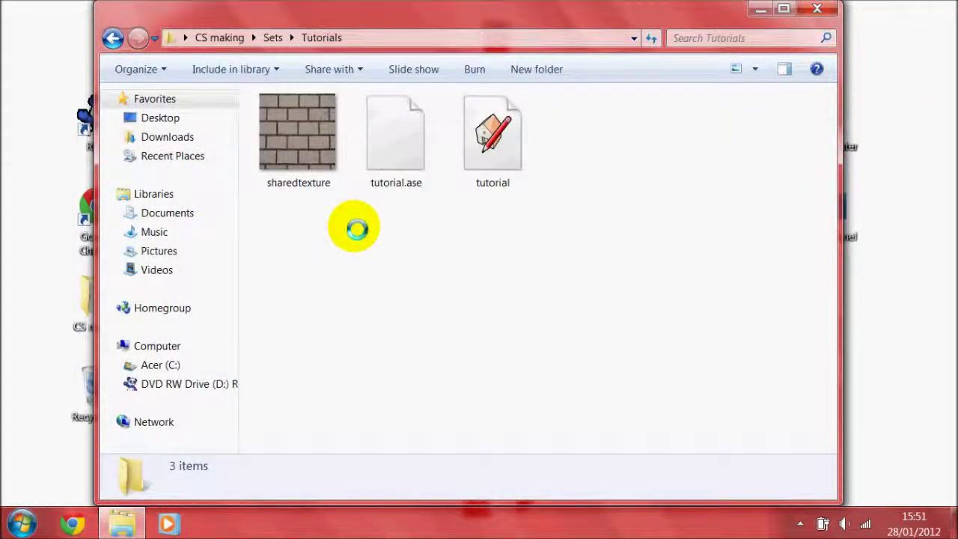
{"action": "left_click", "coordinate": [402, 146]}
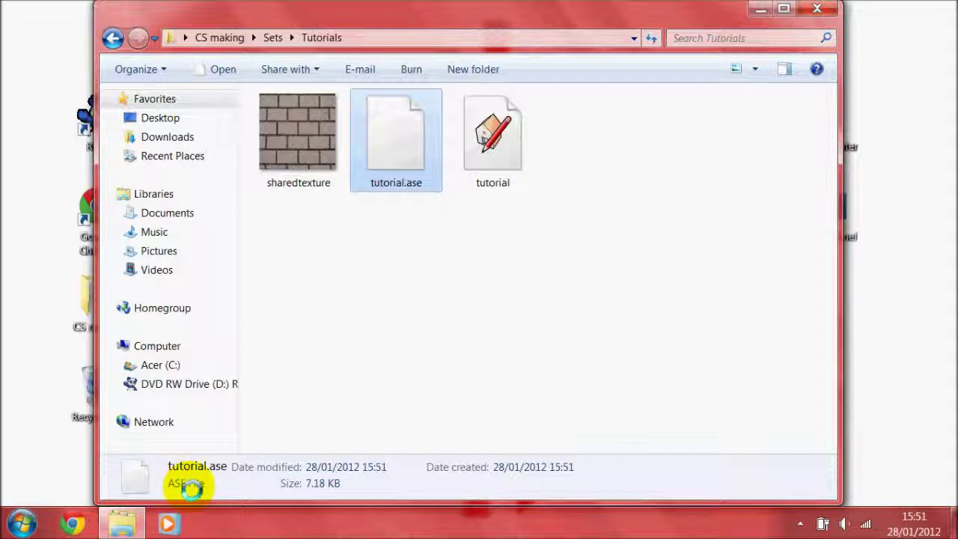
{"action": "left_click", "coordinate": [513, 257]}
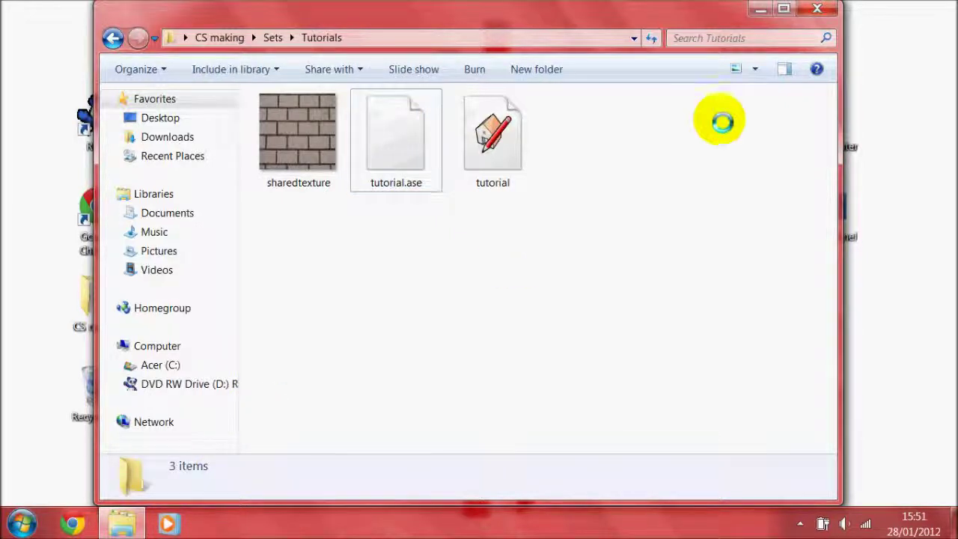
{"action": "left_click", "coordinate": [812, 9]}
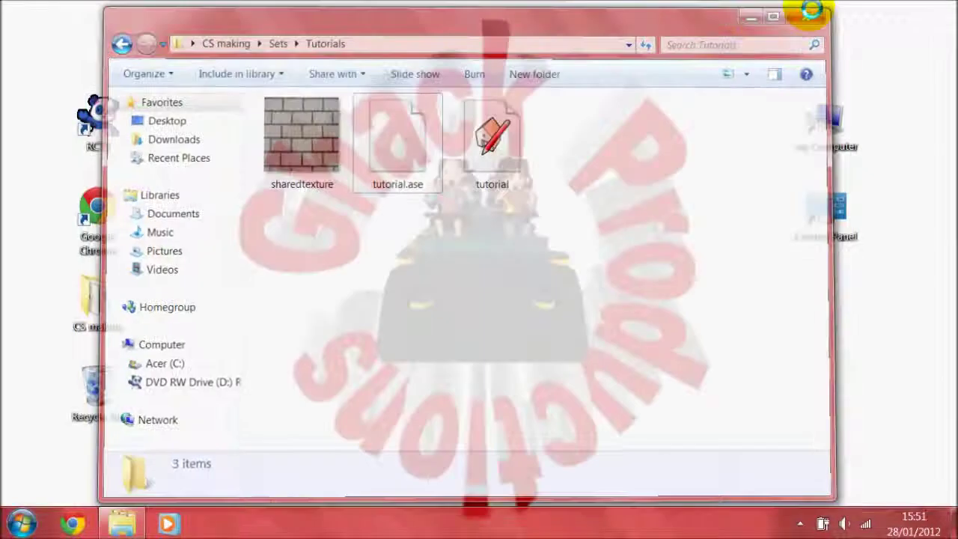